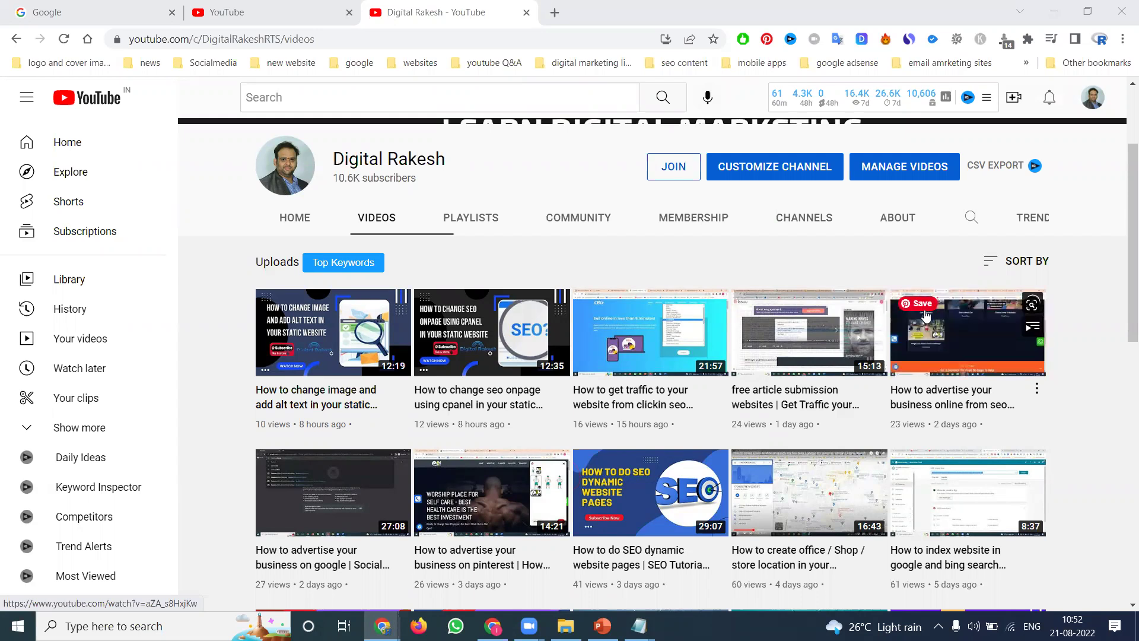
Step: Switch to the SEO on-page optimization presentation, open at slide 7's meta tags
{"action": "left_click", "coordinate": [602, 626]}
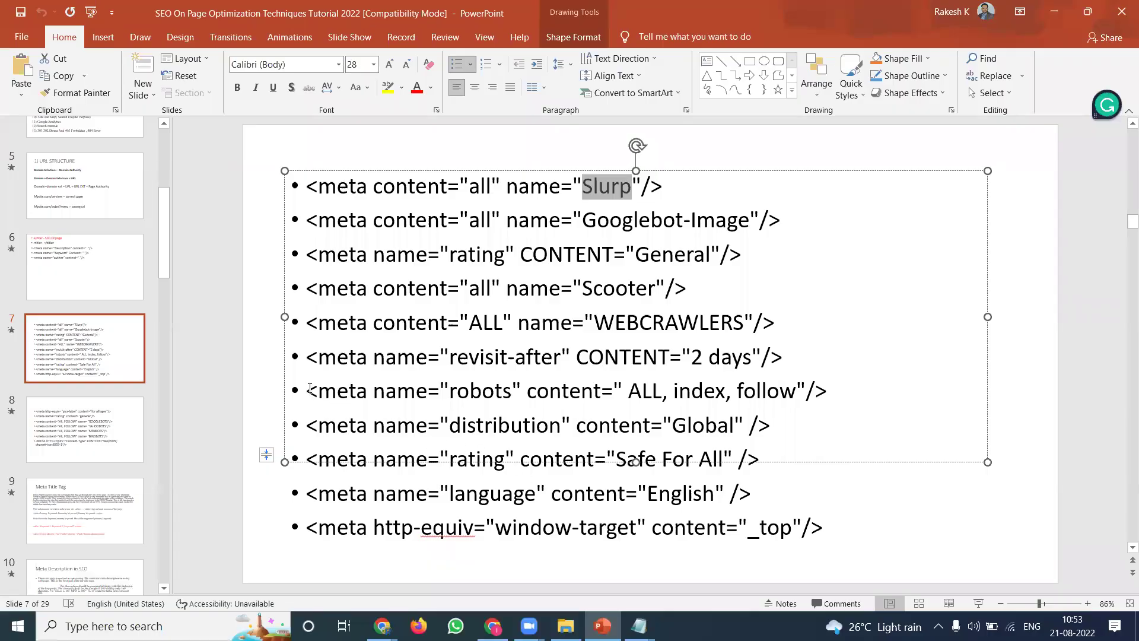
Step: Deselect the meta tag text and go to slide 17, 'Robots.text file'
{"action": "left_click_drag", "start_coordinate": [307, 389], "coordinate": [504, 394]}
{"action": "left_click", "coordinate": [102, 392]}
{"action": "scroll", "coordinate": [100, 403], "scroll_direction": "down", "scroll_amount": 4}
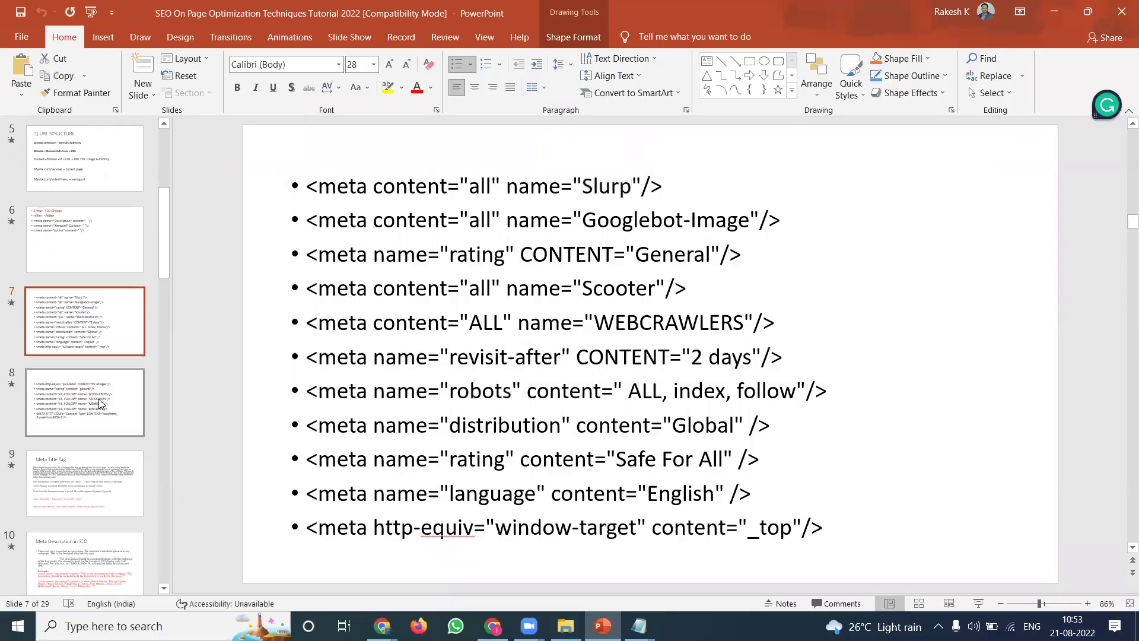
{"action": "scroll", "coordinate": [99, 405], "scroll_direction": "down", "scroll_amount": 5}
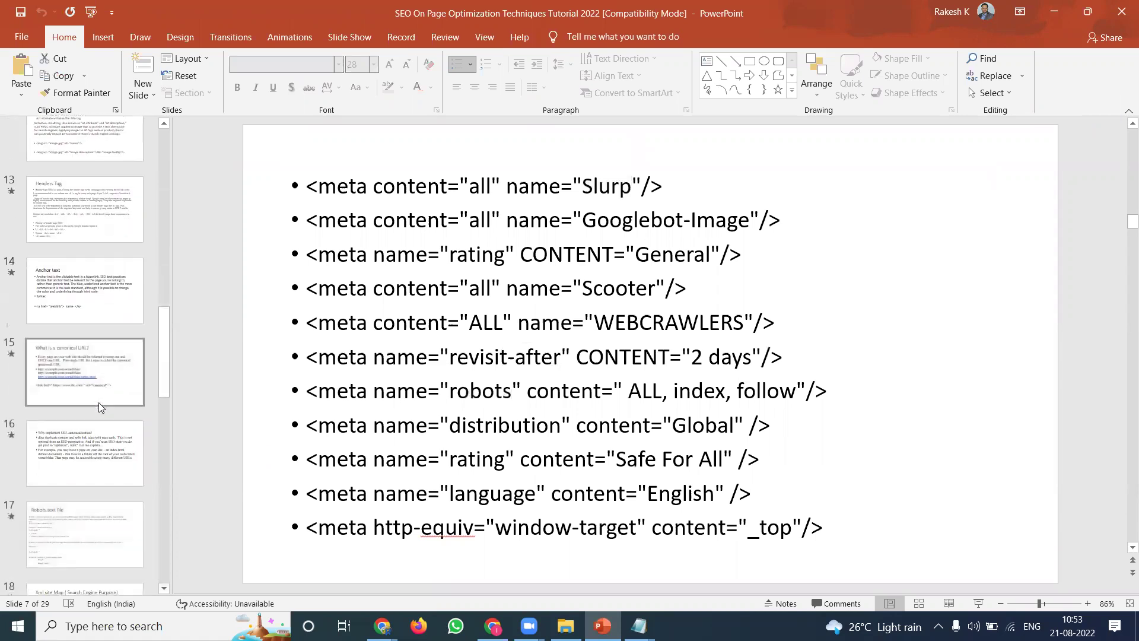
{"action": "scroll", "coordinate": [95, 415], "scroll_direction": "down", "scroll_amount": 2}
{"action": "left_click", "coordinate": [84, 437]}
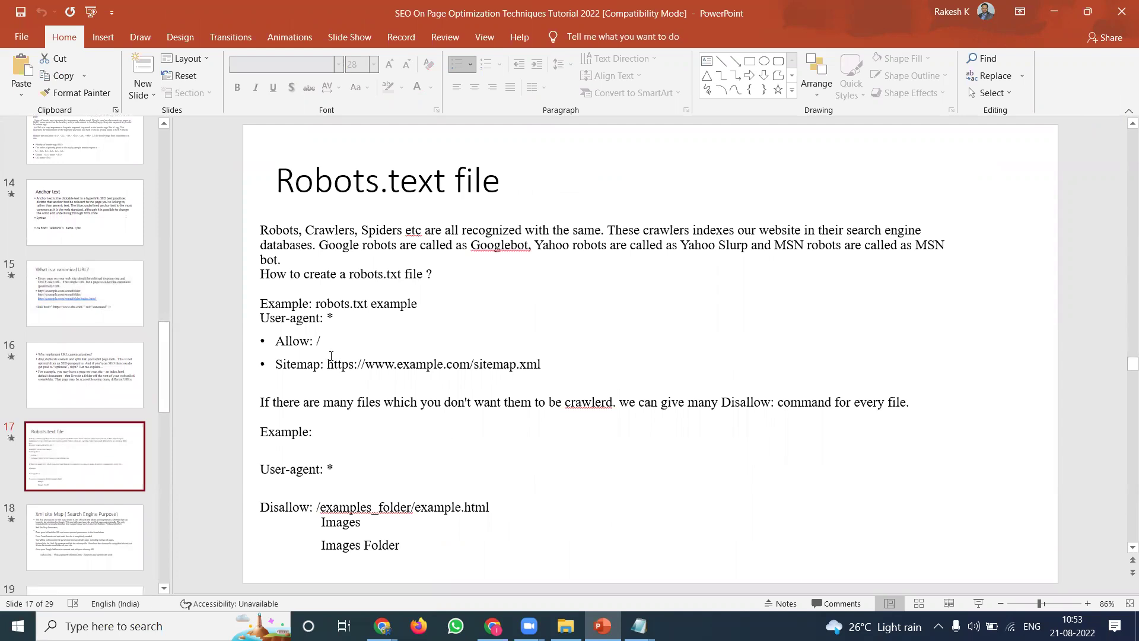
Step: Bring the astrologer website window forward and reload its home page
{"action": "mouse_move", "coordinate": [383, 626]}
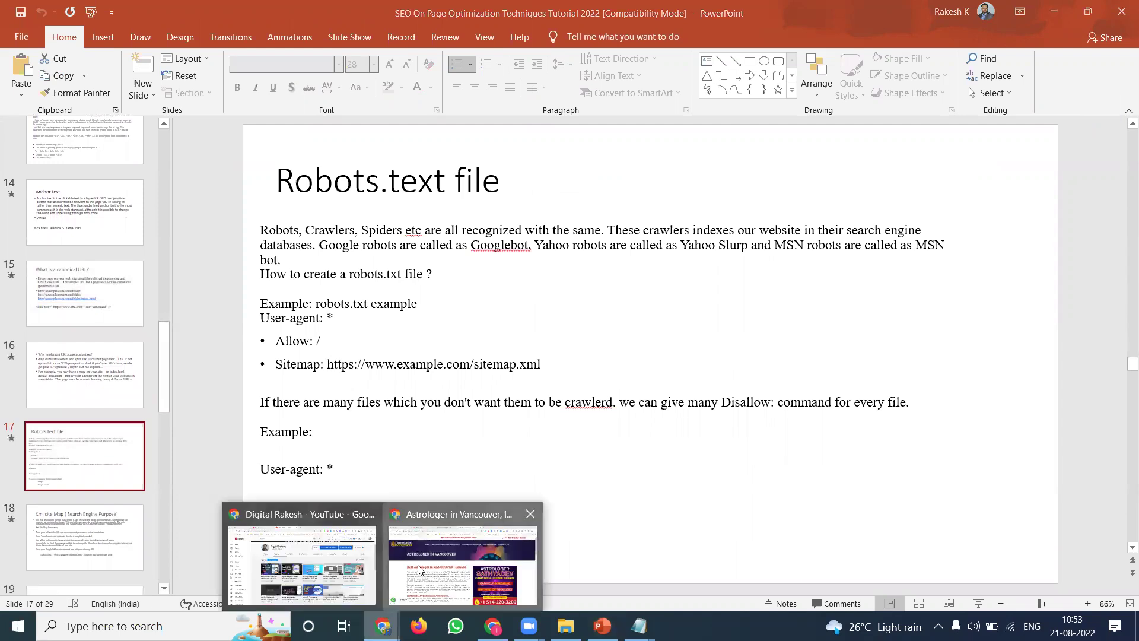
{"action": "left_click", "coordinate": [457, 554]}
{"action": "left_click", "coordinate": [301, 146]}
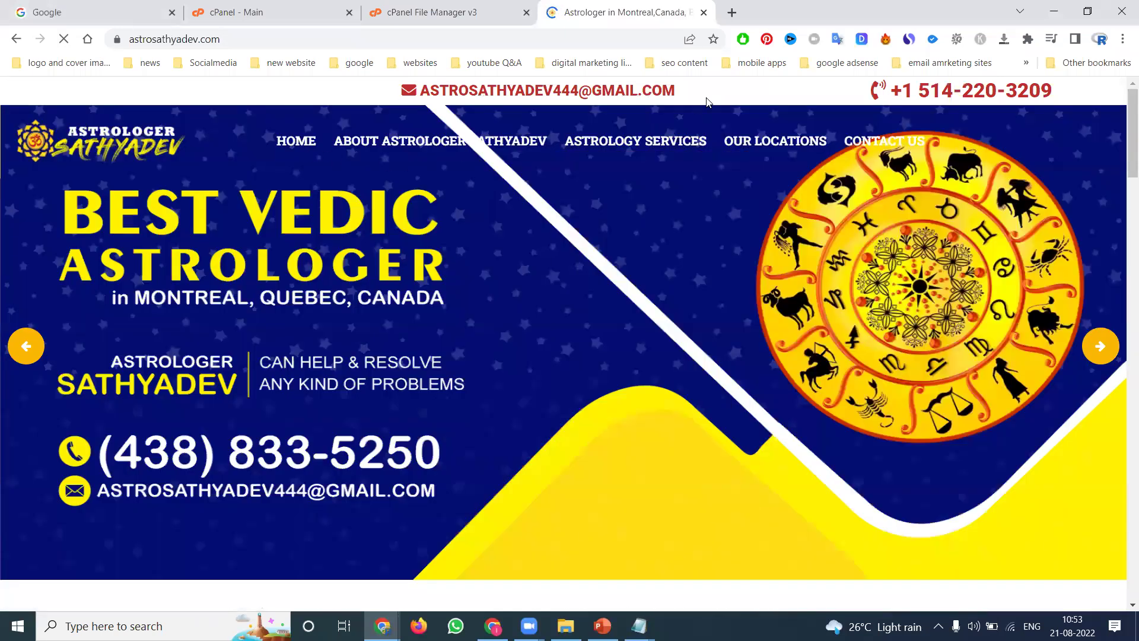
Step: Load the site's address plus robots.txt in a new tab, which returns 404 Not Found
{"action": "left_click", "coordinate": [628, 39]}
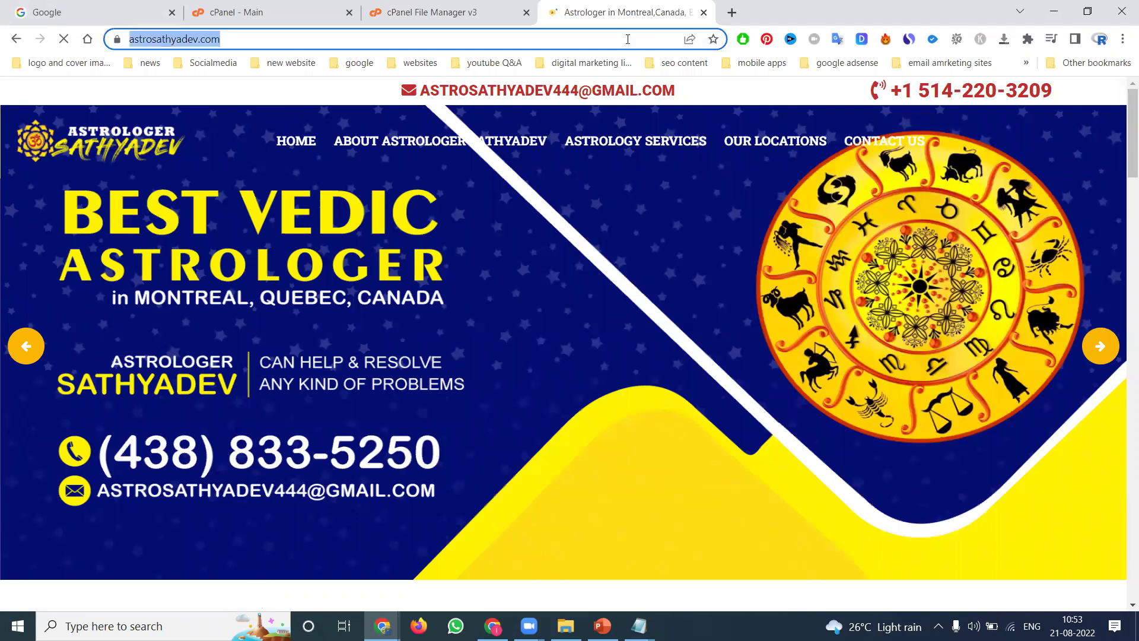
{"action": "left_click", "coordinate": [627, 39]}
{"action": "key", "text": "ctrl+a"}
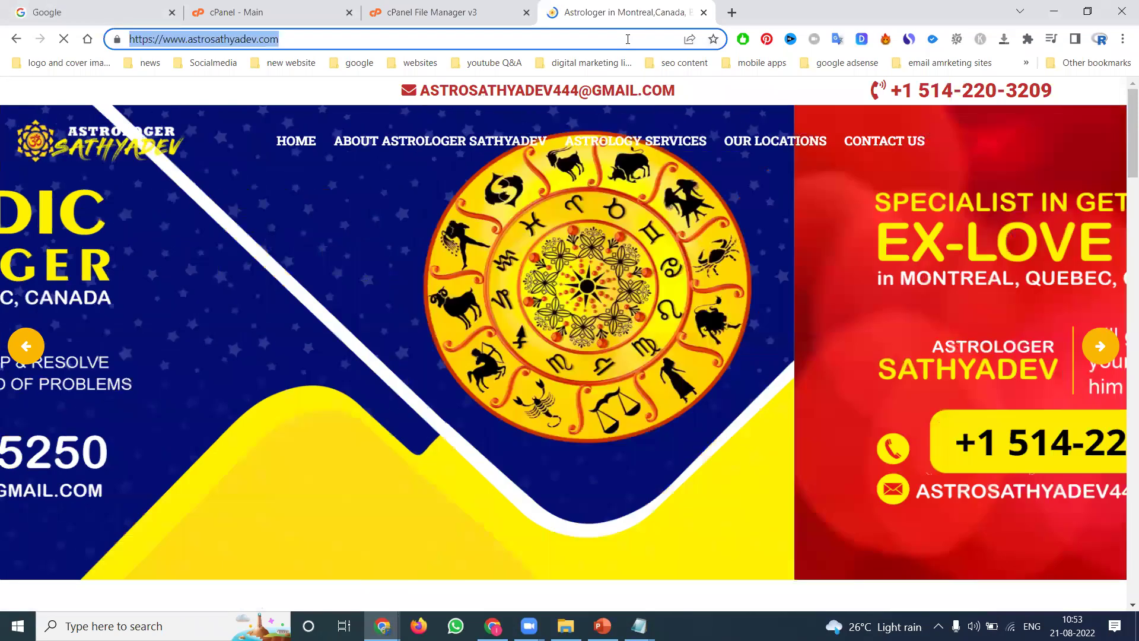
{"action": "key", "text": "ctrl+c"}
{"action": "double_click", "coordinate": [732, 12]}
{"action": "key", "text": "ctrl+v"}
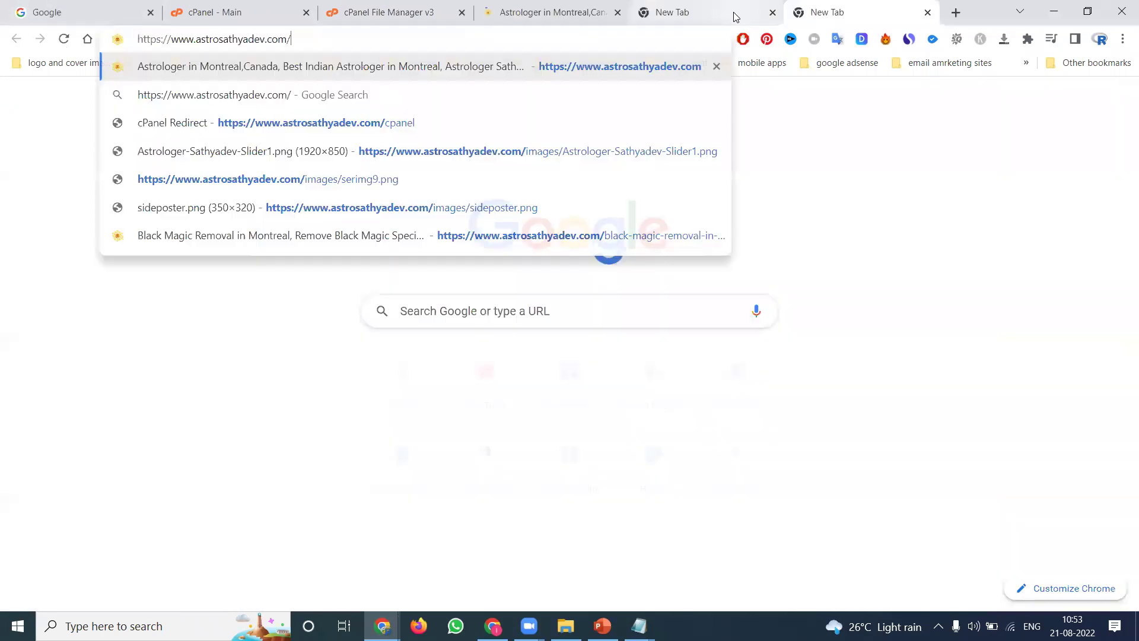
{"action": "type", "text": "robo"}
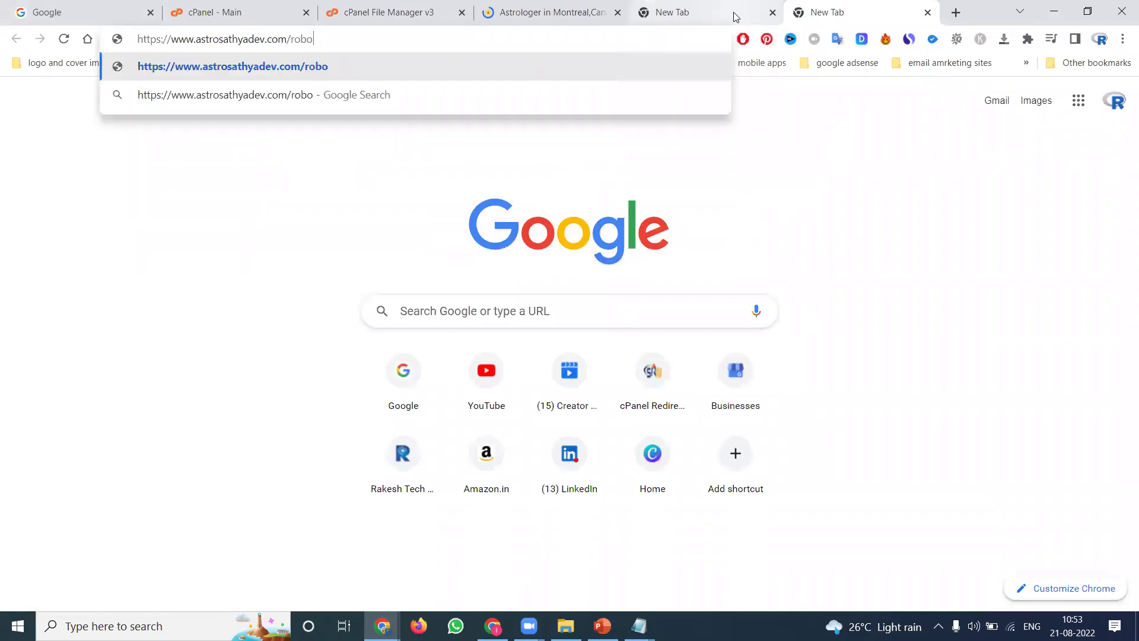
{"action": "type", "text": "ts.txt"}
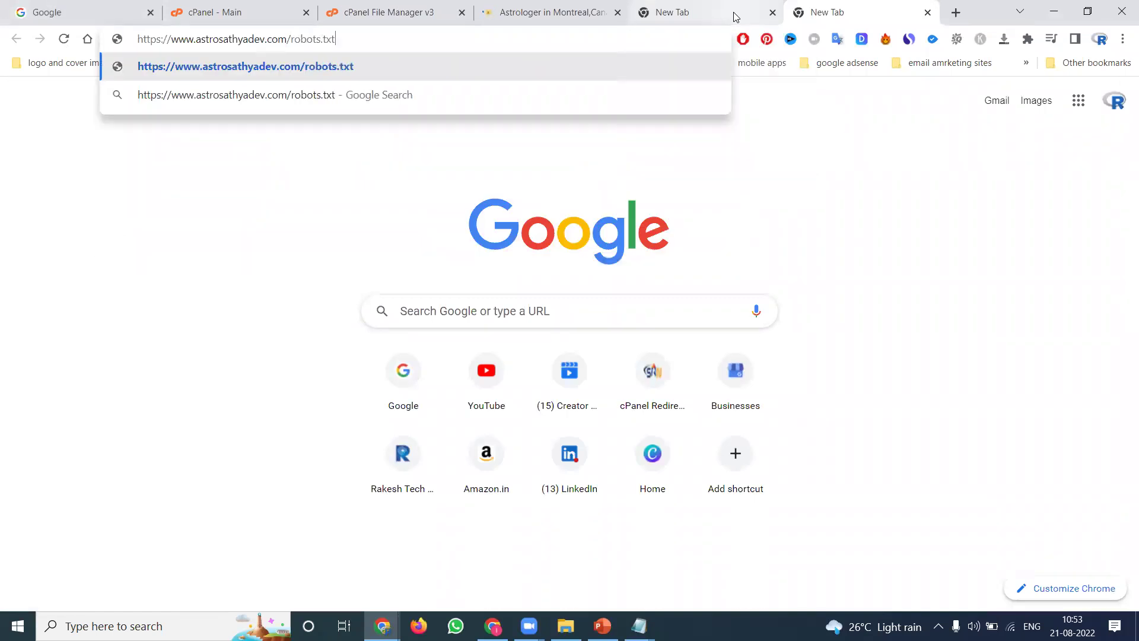
{"action": "key", "text": "Return"}
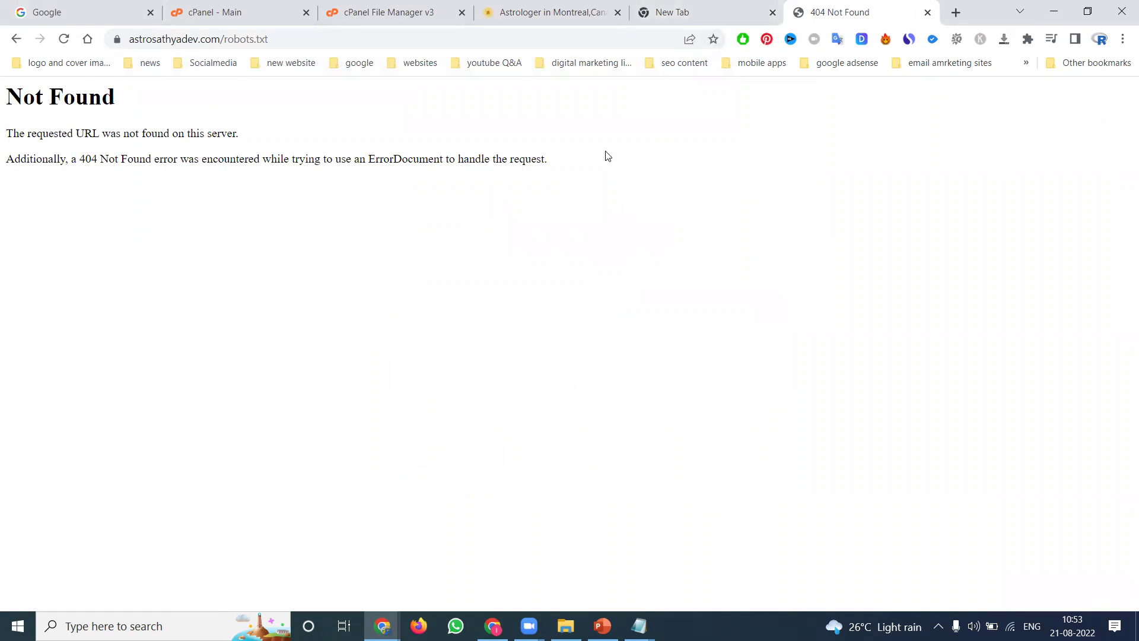
{"action": "left_click", "coordinate": [773, 11]}
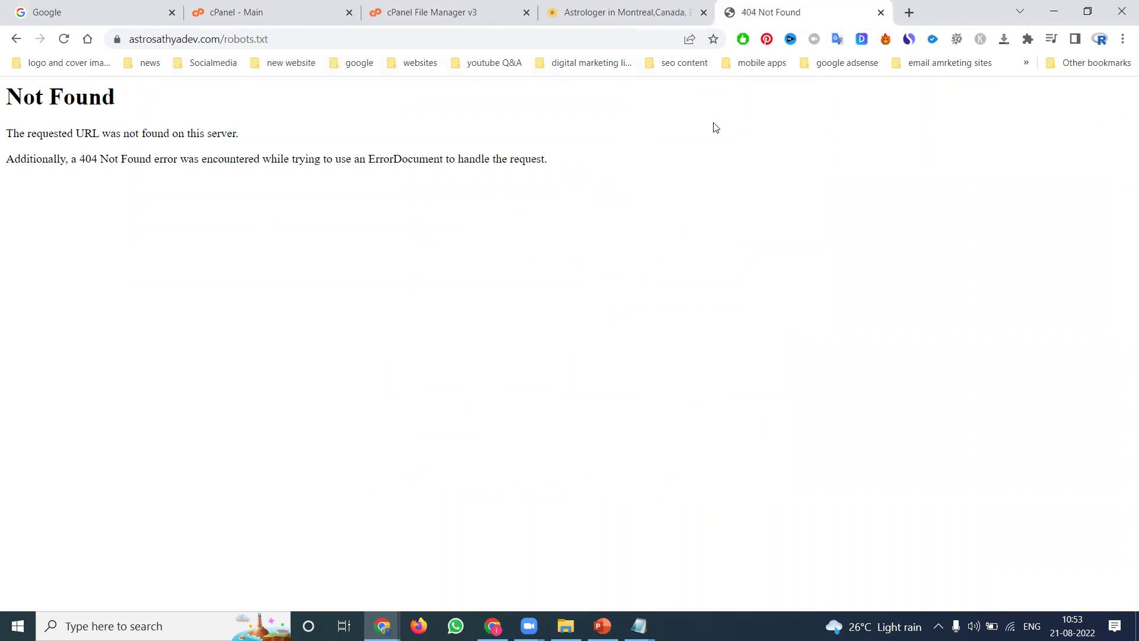
Step: Open the site's About page and search Google for its web address
{"action": "left_click", "coordinate": [629, 13]}
{"action": "mouse_move", "coordinate": [637, 142]}
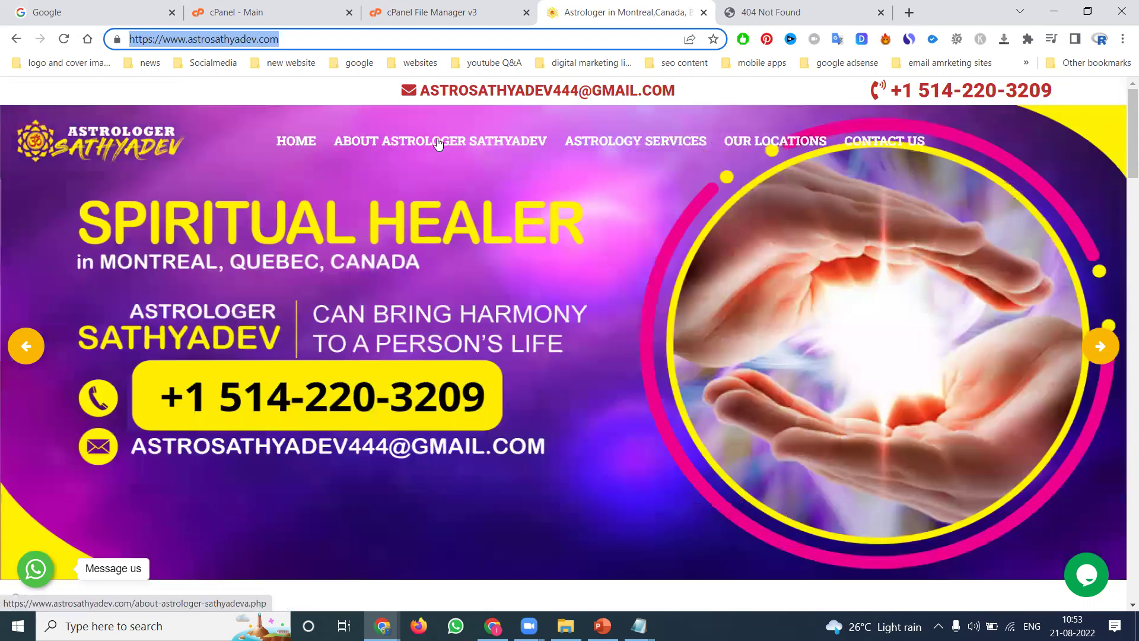
{"action": "left_click", "coordinate": [437, 143]}
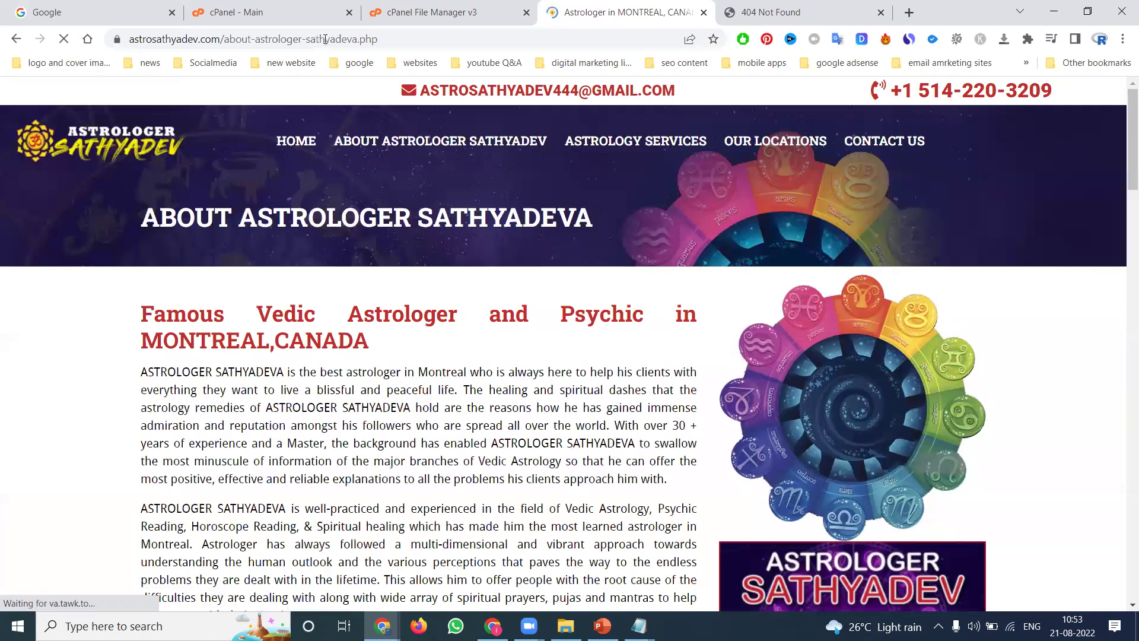
{"action": "left_click", "coordinate": [325, 39]}
{"action": "left_click", "coordinate": [89, 12]}
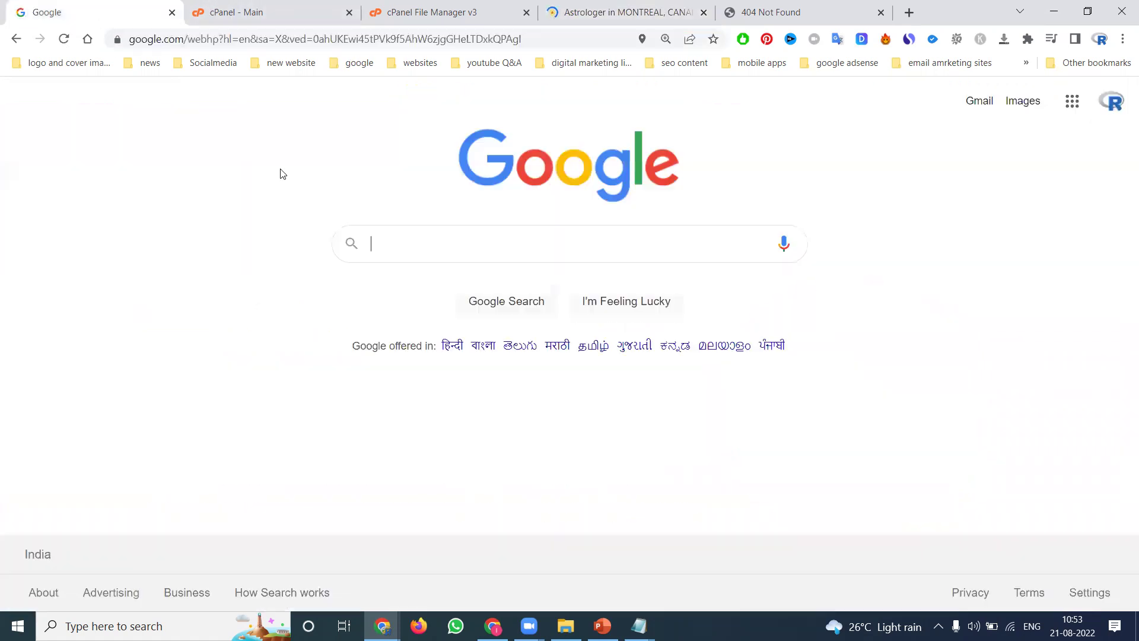
{"action": "left_click", "coordinate": [393, 235]}
{"action": "key", "text": "ctrl+v"}
{"action": "key", "text": "Return"}
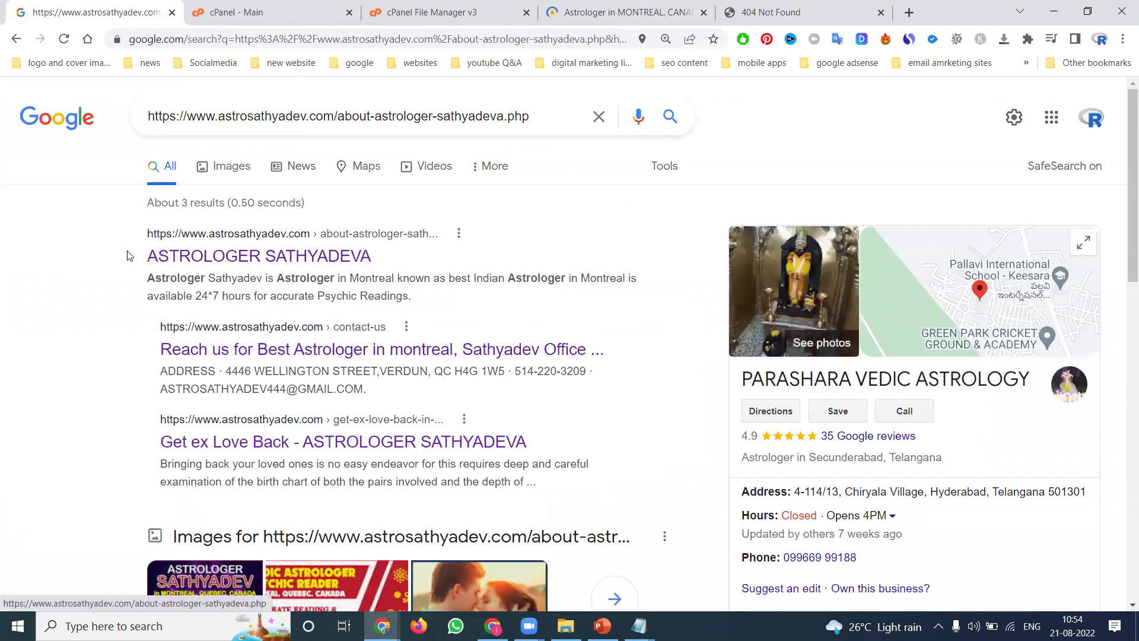
Step: Search Google again using the top result's title, the astrologer business name
{"action": "left_click_drag", "start_coordinate": [145, 255], "coordinate": [383, 257]}
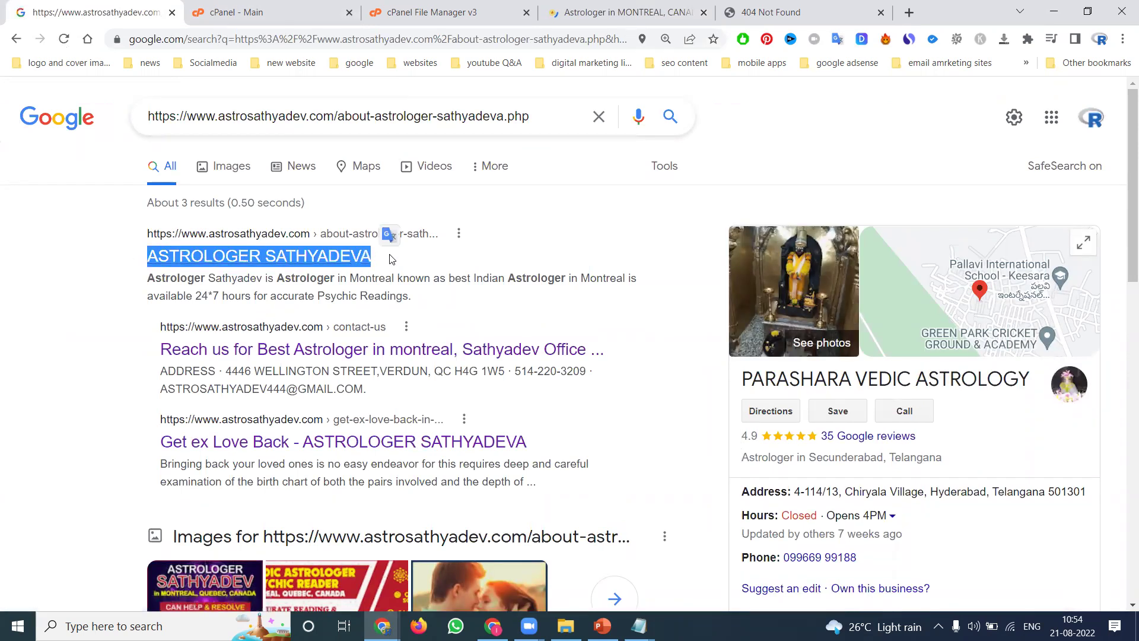
{"action": "key", "text": "ctrl+c"}
{"action": "left_click", "coordinate": [359, 114]}
{"action": "key", "text": "ctrl+a"}
{"action": "key", "text": "ctrl+v"}
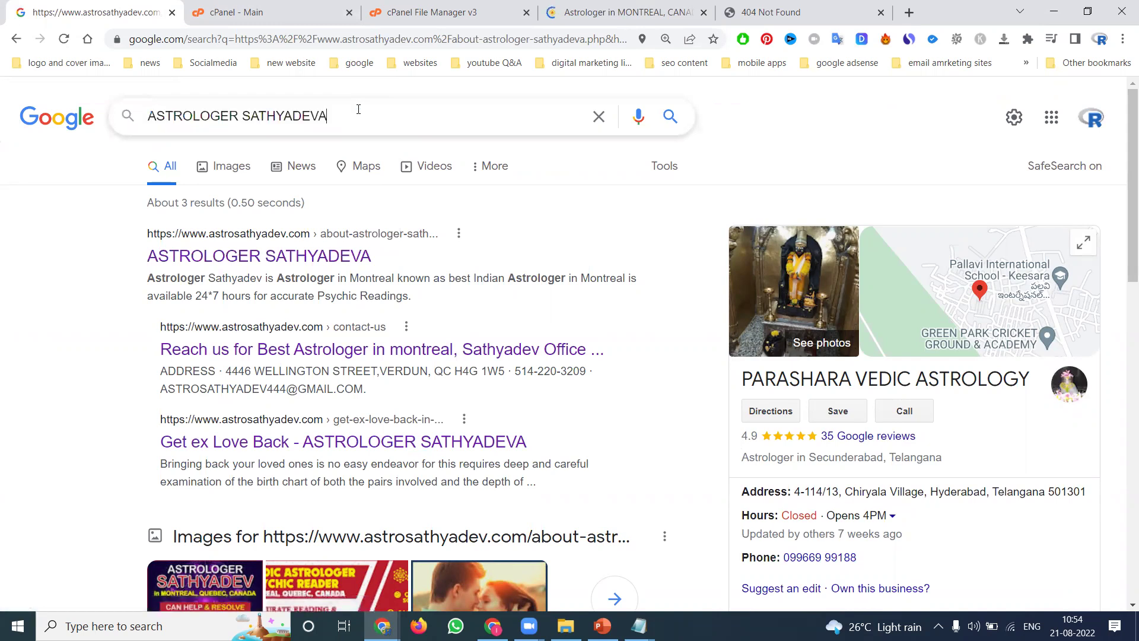
{"action": "key", "text": "Return"}
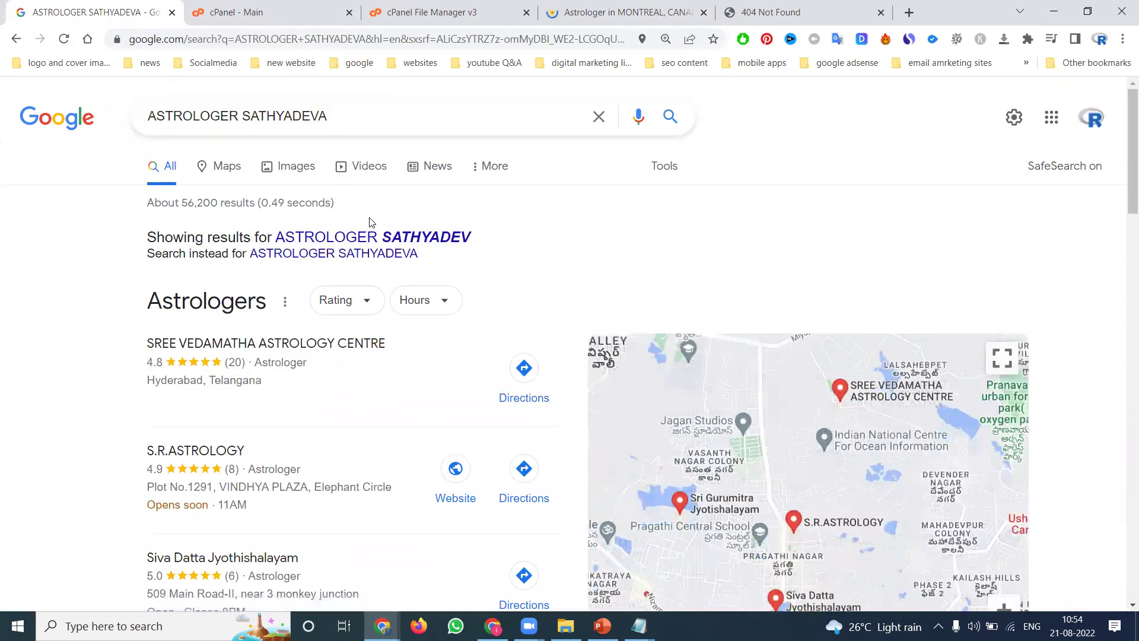
{"action": "left_click", "coordinate": [602, 626]}
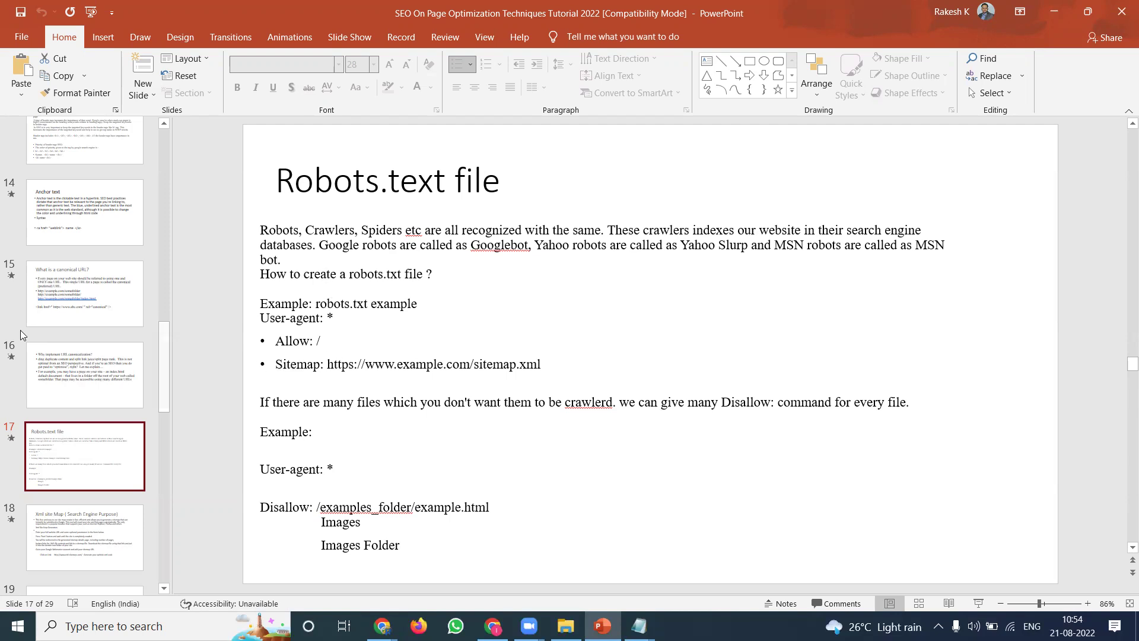
Step: Return to slide 7 listing the robots 'ALL, index, follow' and revisit-after meta tags
{"action": "scroll", "coordinate": [48, 318], "scroll_direction": "up", "scroll_amount": 7}
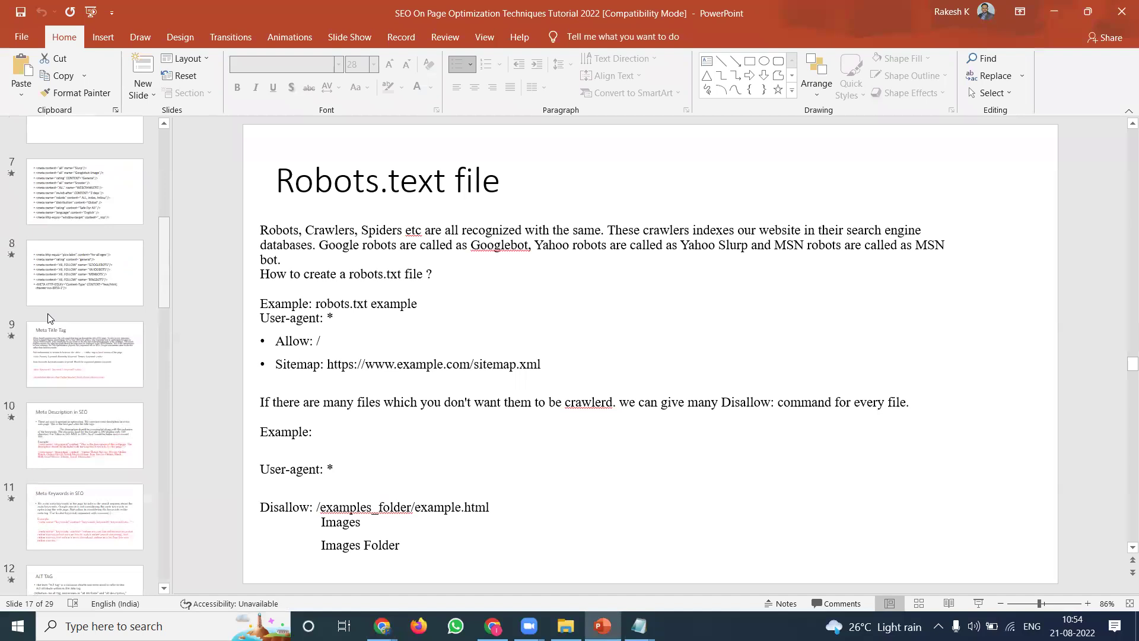
{"action": "left_click", "coordinate": [85, 191]}
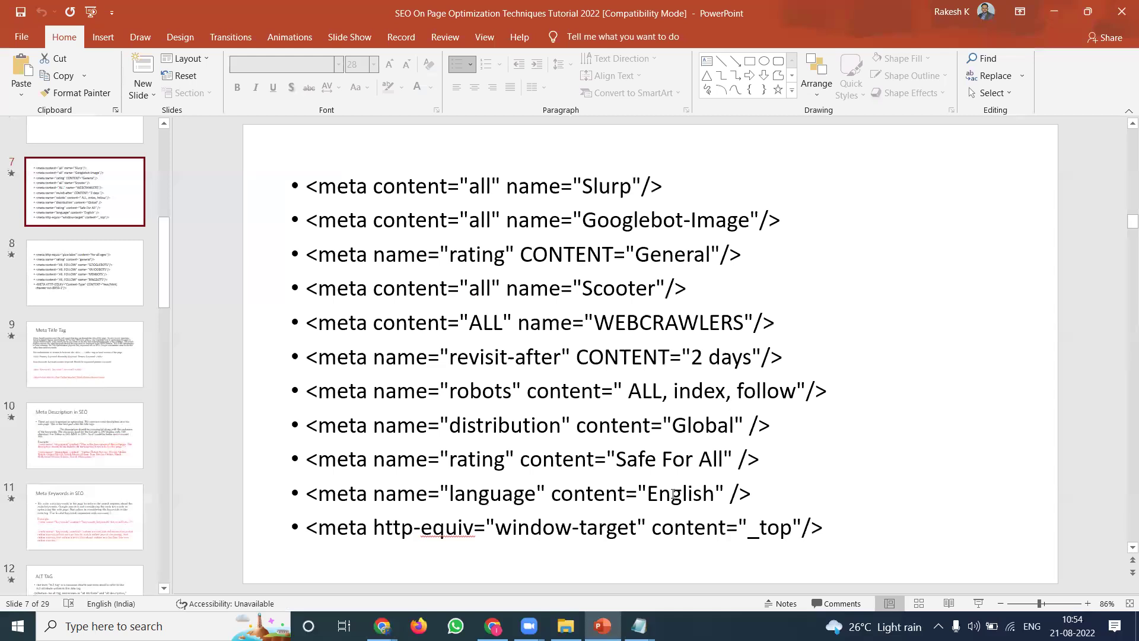
Step: Bring up the robots file in Notepad and copy the site's home page address from Chrome
{"action": "mouse_move", "coordinate": [639, 626]}
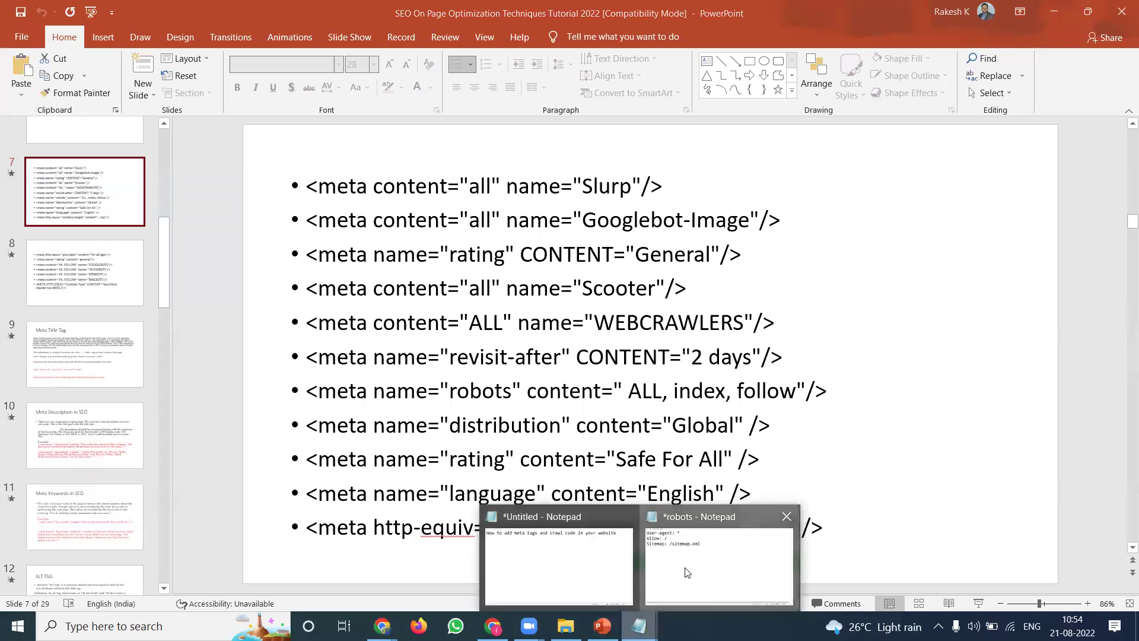
{"action": "left_click", "coordinate": [680, 592]}
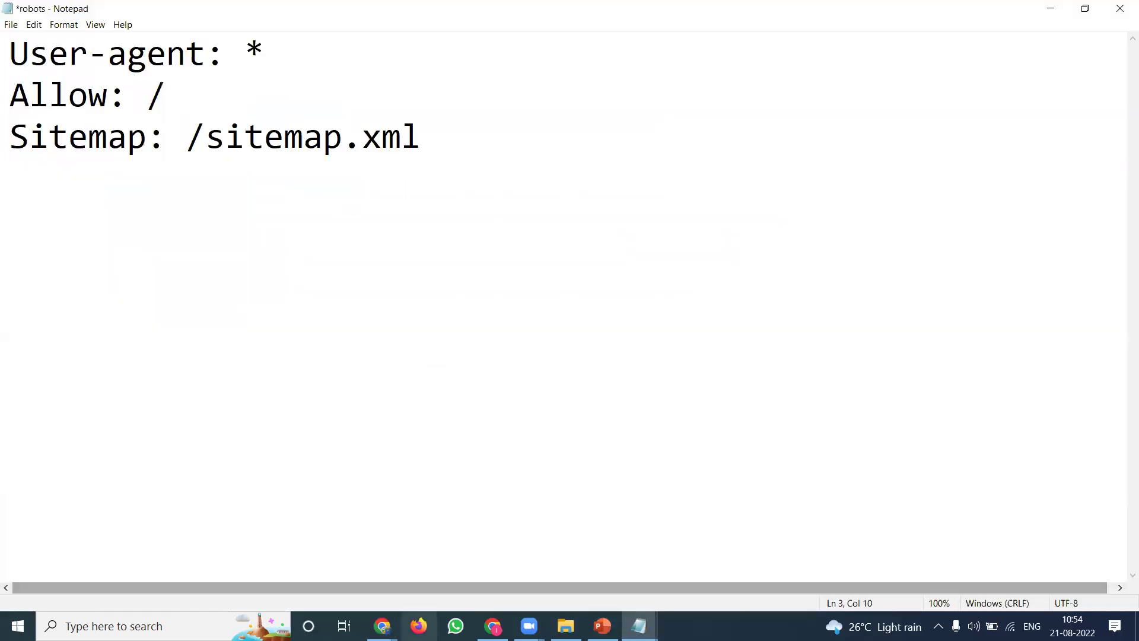
{"action": "mouse_move", "coordinate": [382, 626]}
{"action": "left_click", "coordinate": [425, 584]}
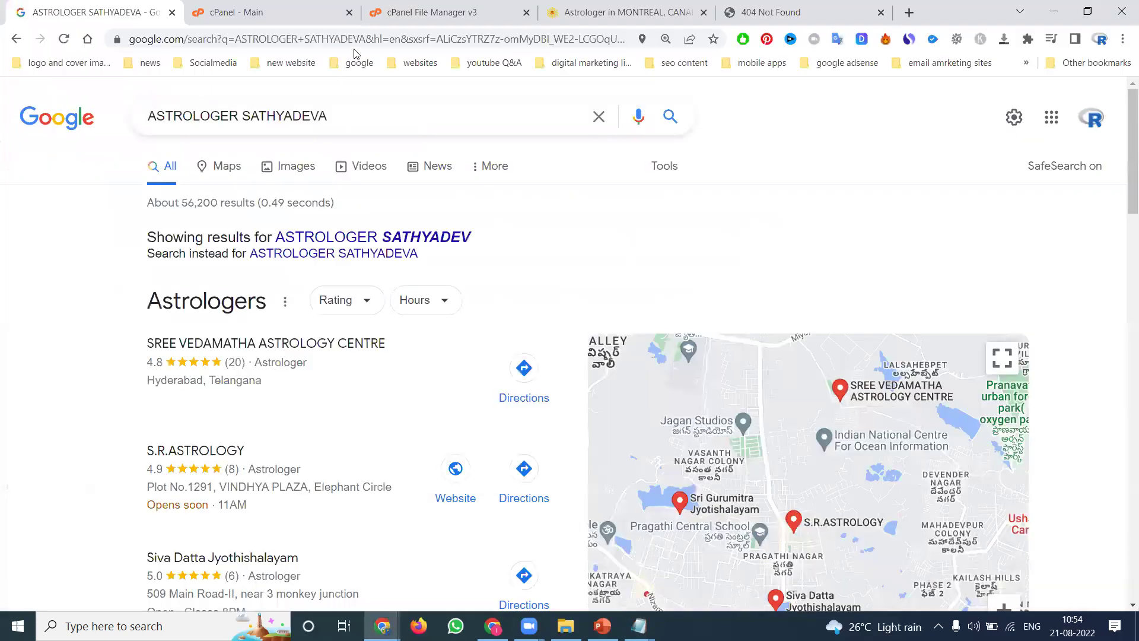
{"action": "left_click", "coordinate": [623, 12]}
{"action": "left_click", "coordinate": [310, 141]}
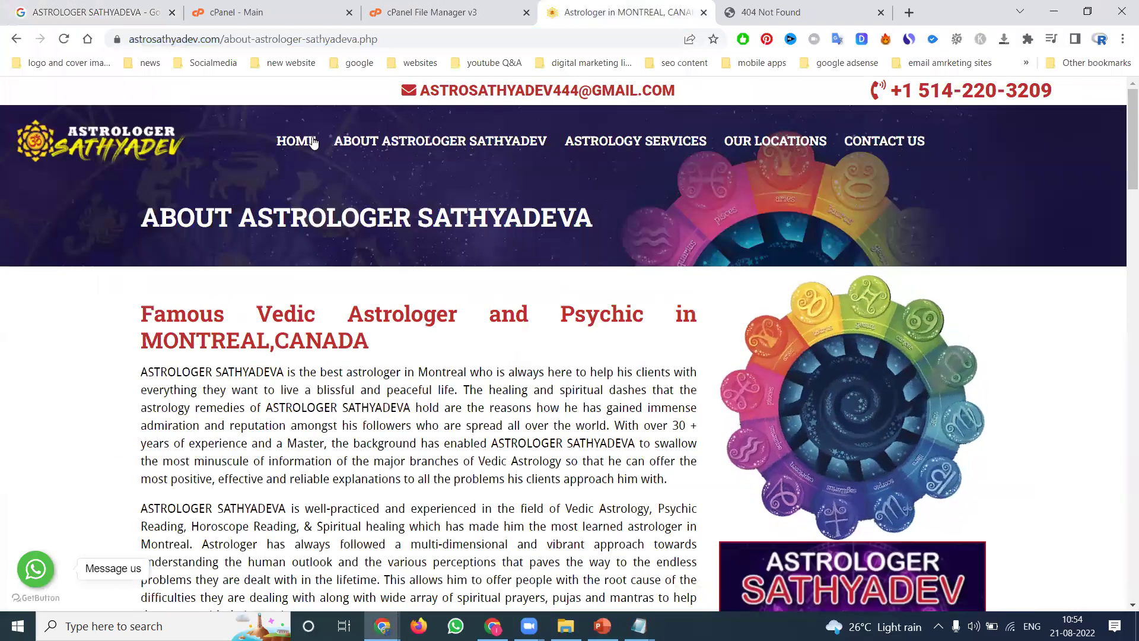
{"action": "left_click", "coordinate": [334, 35]}
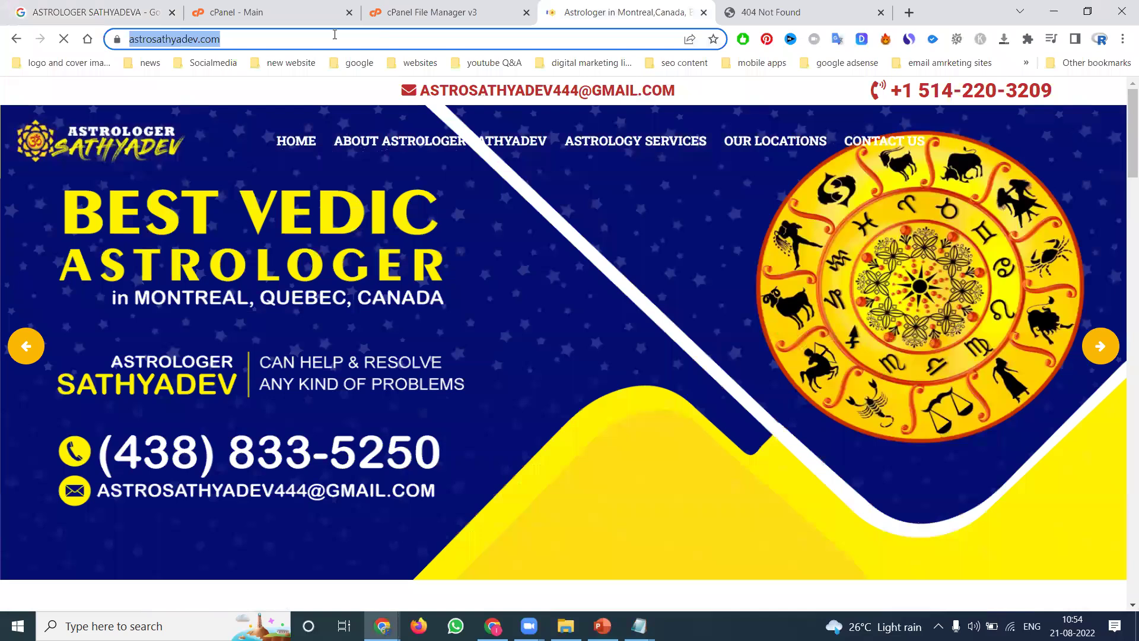
{"action": "key", "text": "alt+Tab"}
{"action": "key", "text": "ctrl+v"}
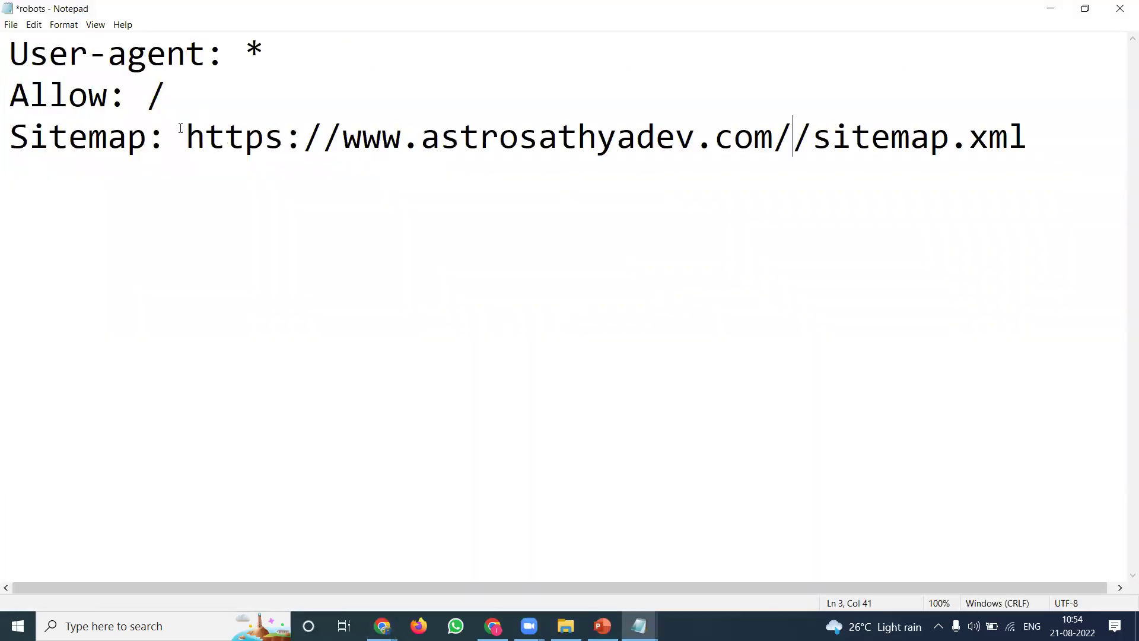
{"action": "key", "text": "BackSpace"}
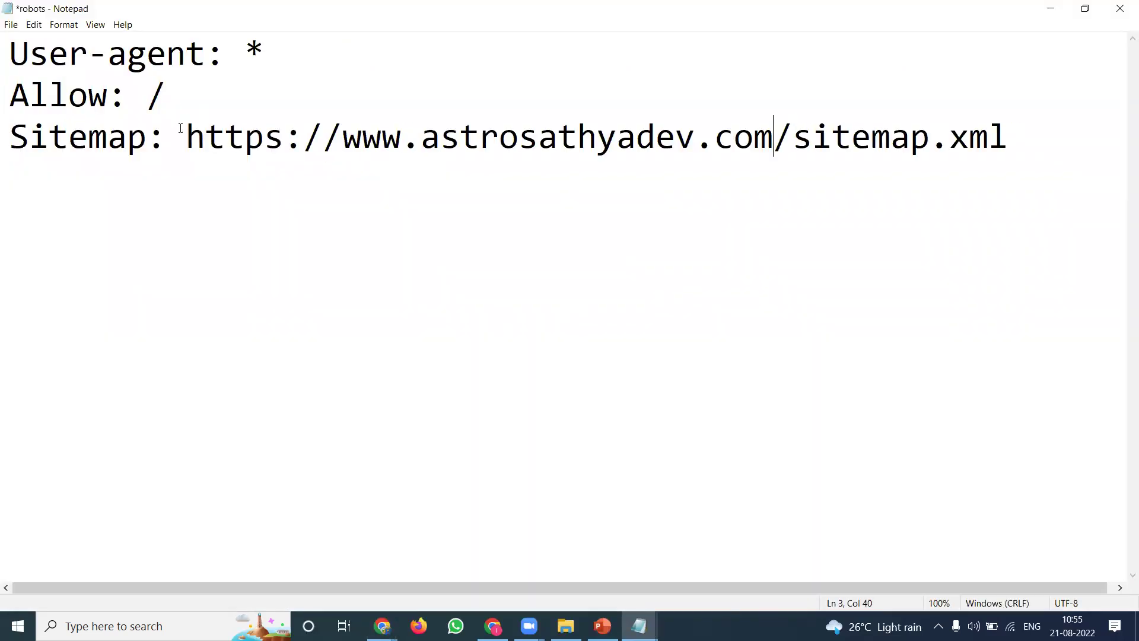
{"action": "left_click", "coordinate": [11, 24]}
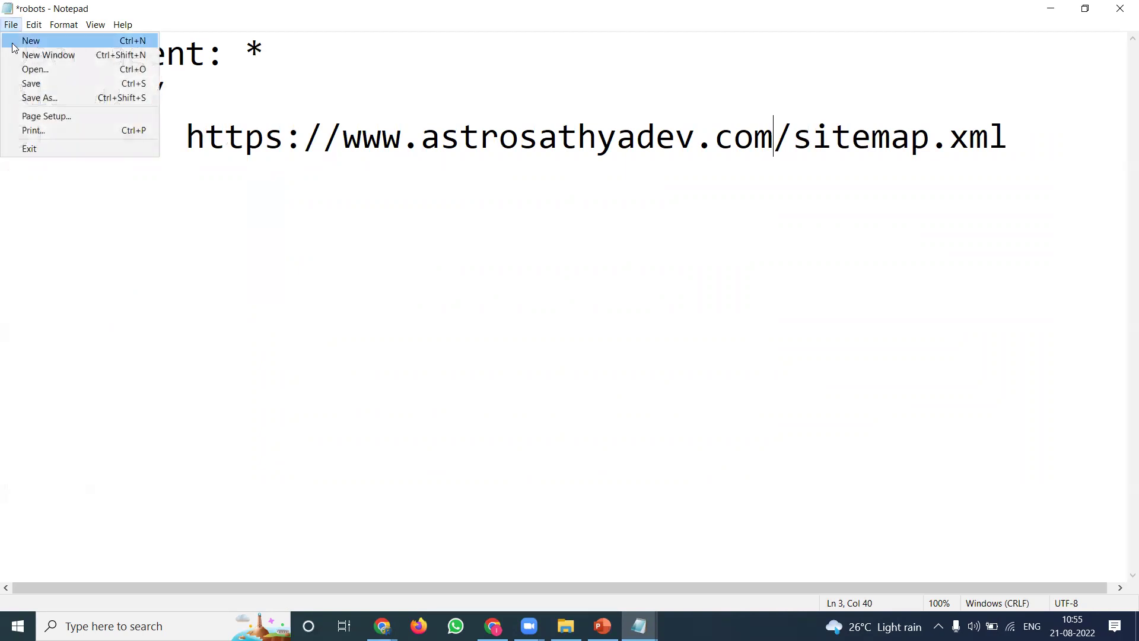
{"action": "left_click", "coordinate": [19, 80]}
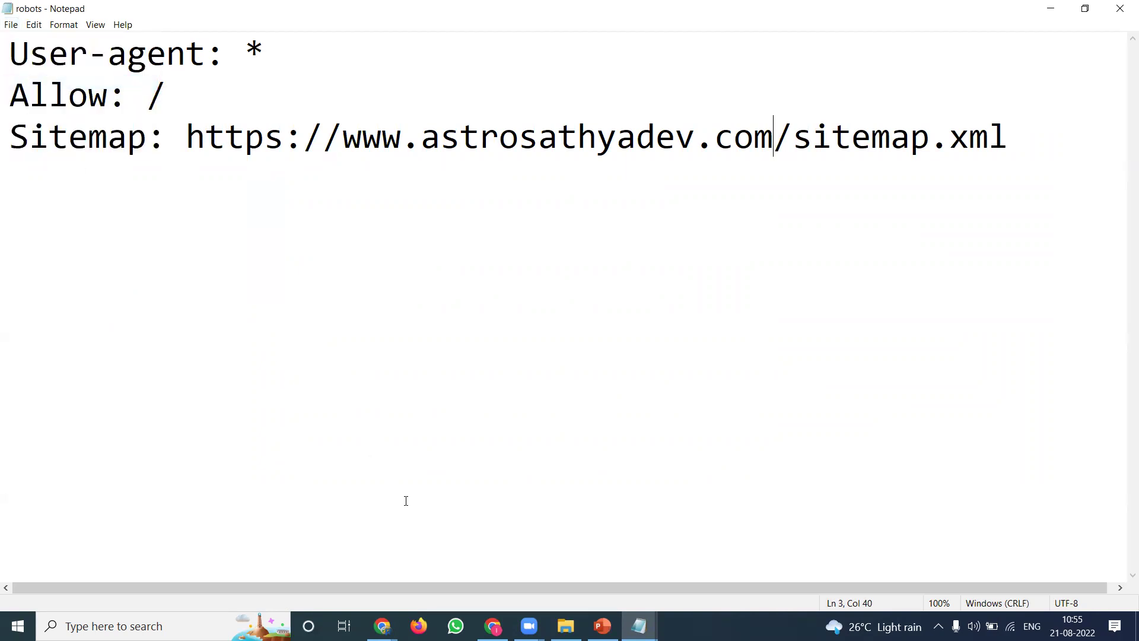
{"action": "mouse_move", "coordinate": [386, 624]}
{"action": "left_click", "coordinate": [460, 561]}
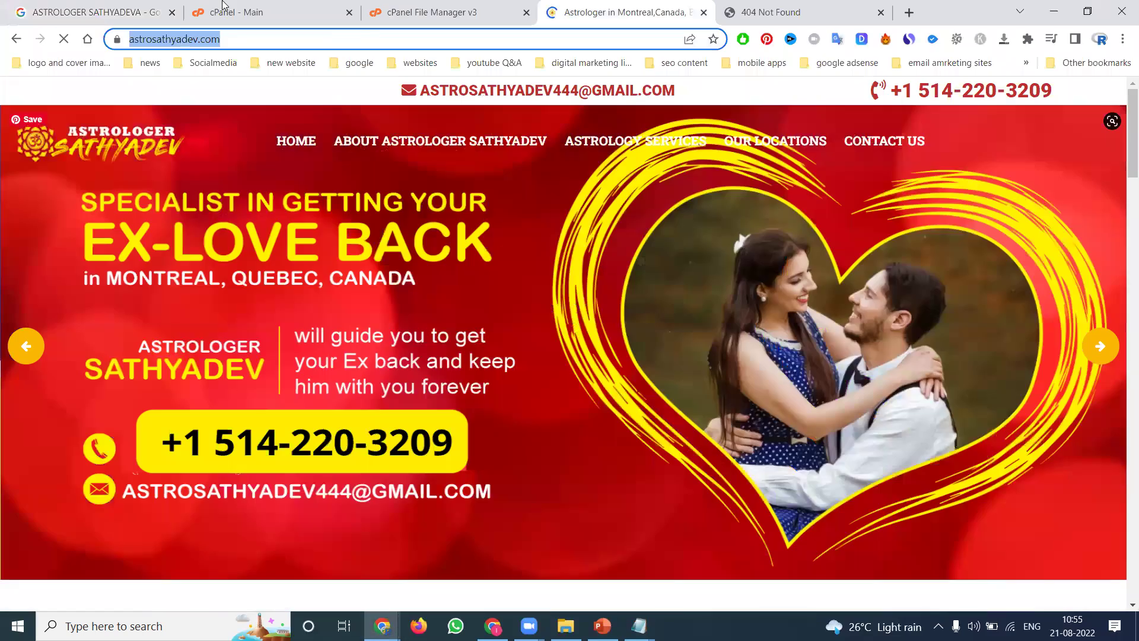
Step: Open cPanel File Manager's public_html folder and its Upload page
{"action": "left_click", "coordinate": [224, 7]}
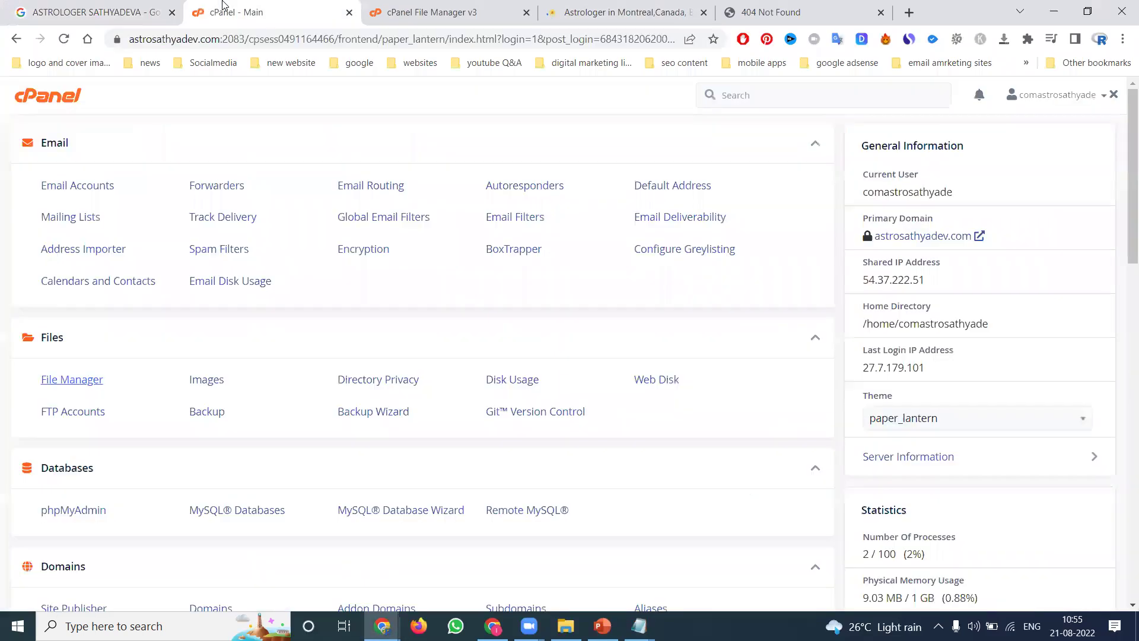
{"action": "left_click", "coordinate": [526, 13]}
{"action": "left_click", "coordinate": [525, 13]}
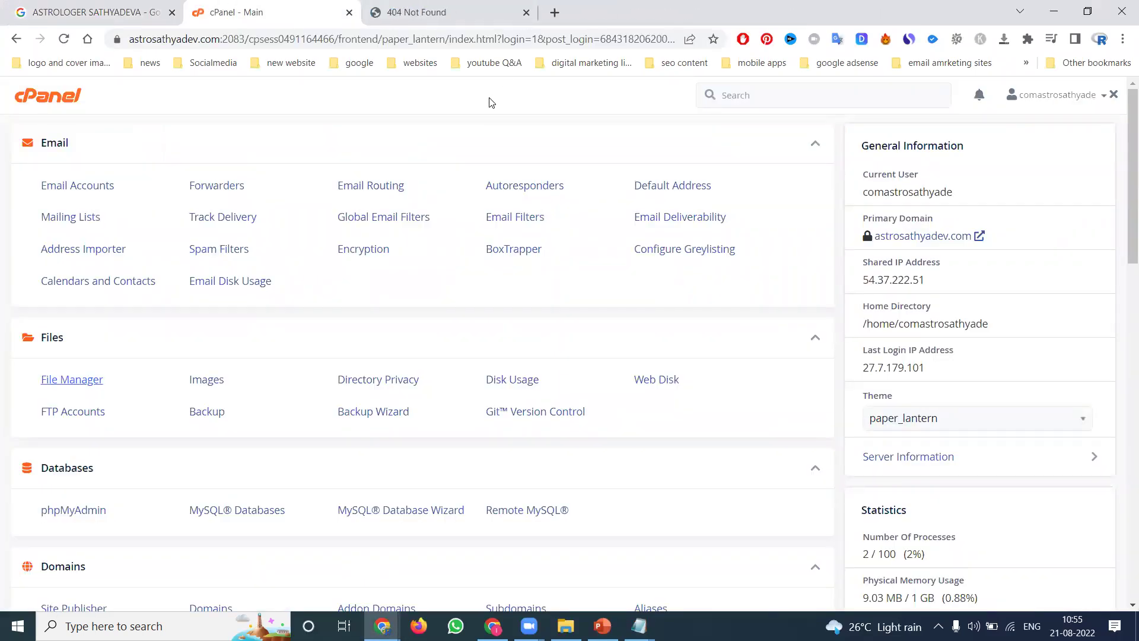
{"action": "left_click", "coordinate": [87, 380]}
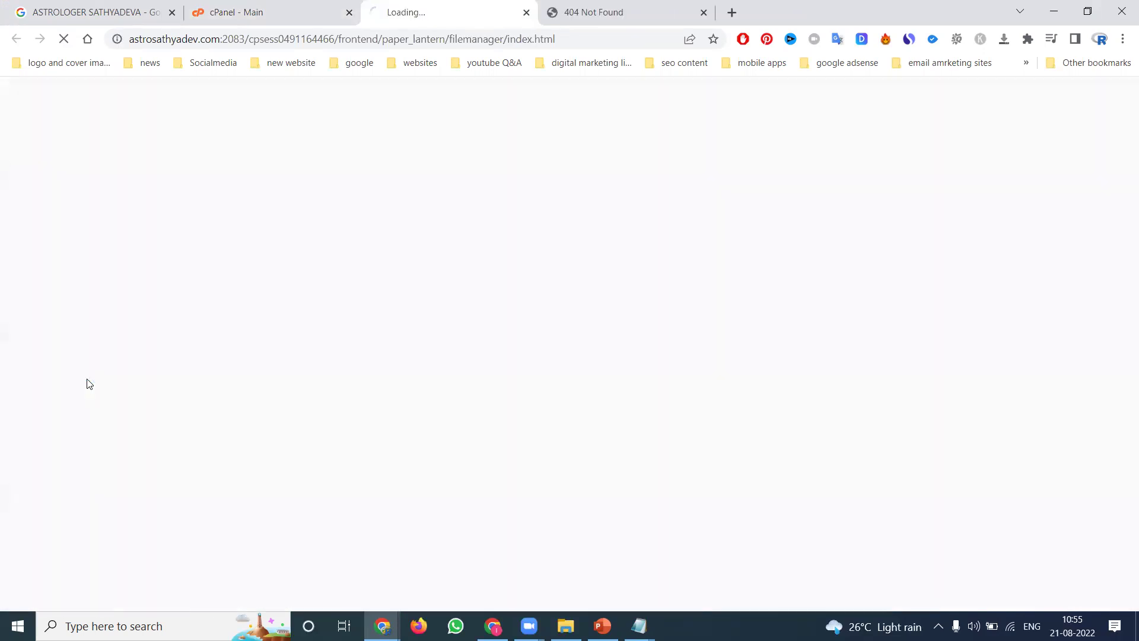
{"action": "scroll", "coordinate": [356, 332], "scroll_direction": "down", "scroll_amount": 3}
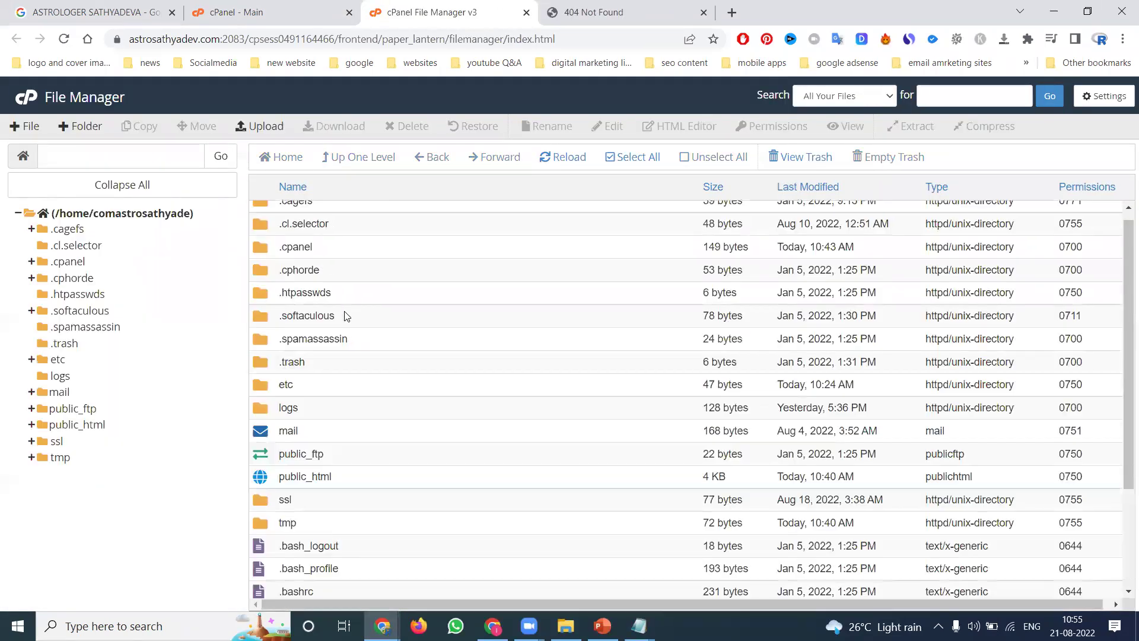
{"action": "double_click", "coordinate": [363, 342]}
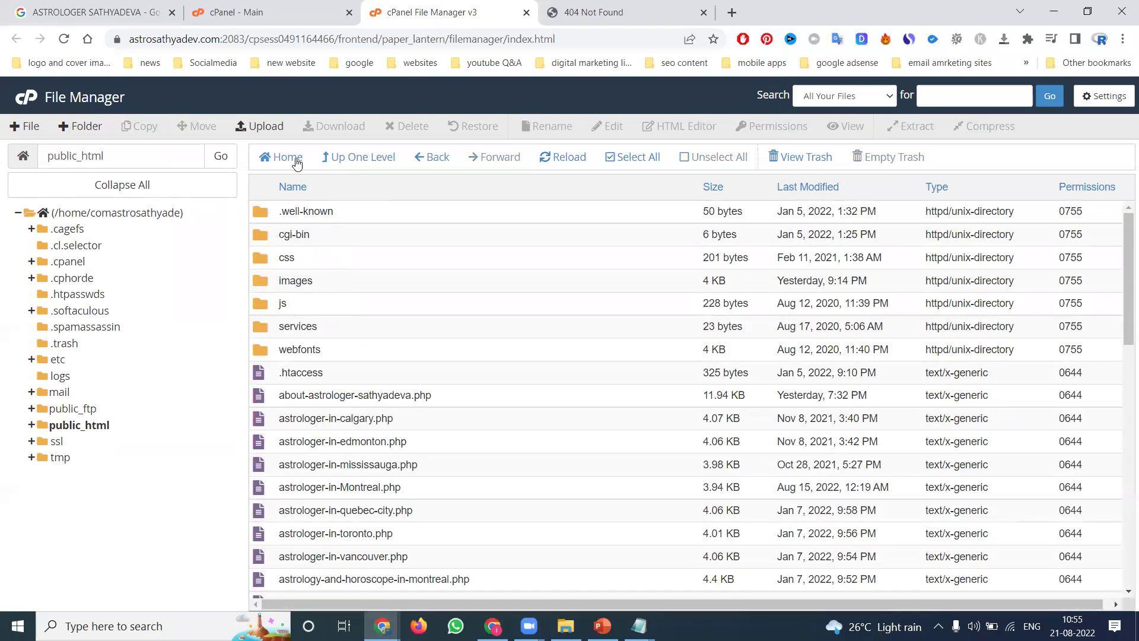
{"action": "left_click", "coordinate": [275, 126]}
Step: Upload the robots file from the digital rakesh folder on drive D:
{"action": "left_click", "coordinate": [563, 339]}
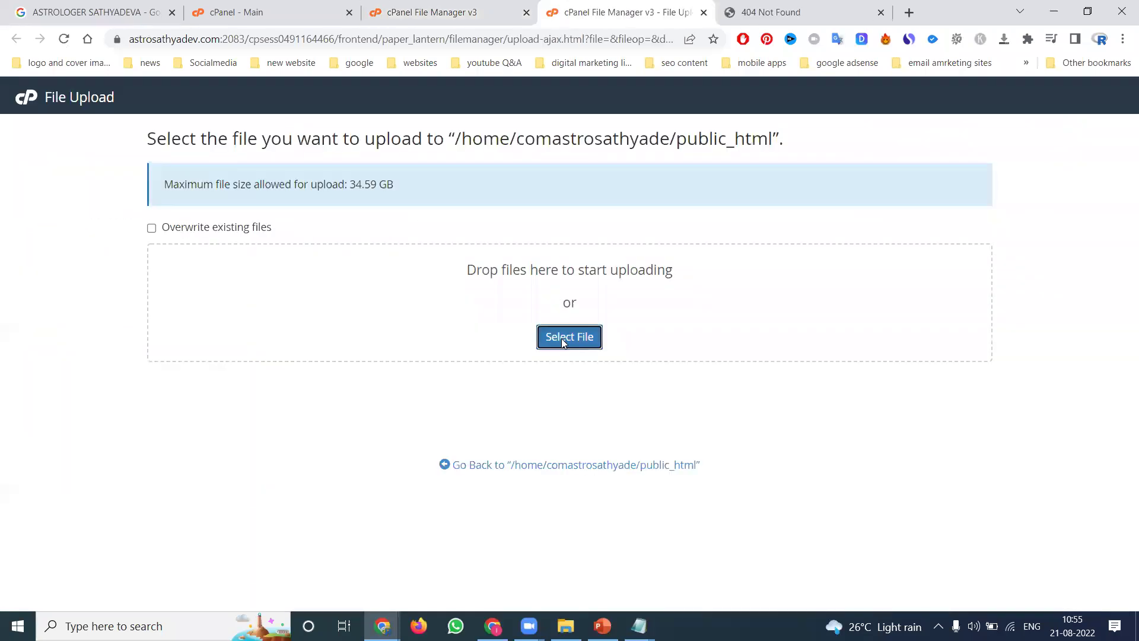
{"action": "scroll", "coordinate": [92, 386], "scroll_direction": "down", "scroll_amount": 2}
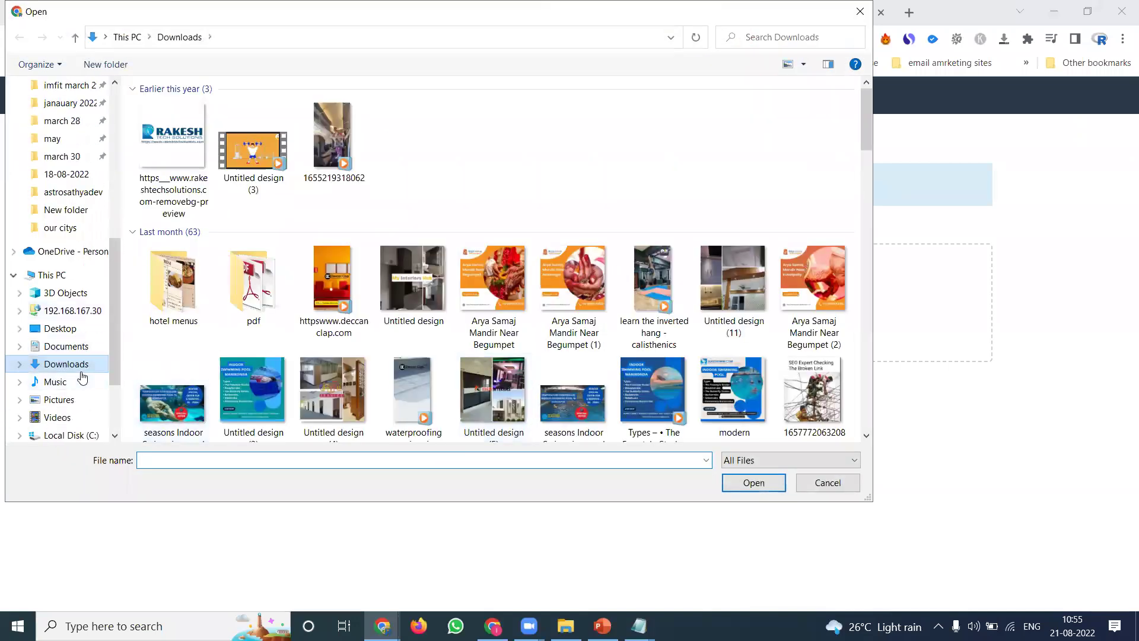
{"action": "left_click", "coordinate": [70, 419]}
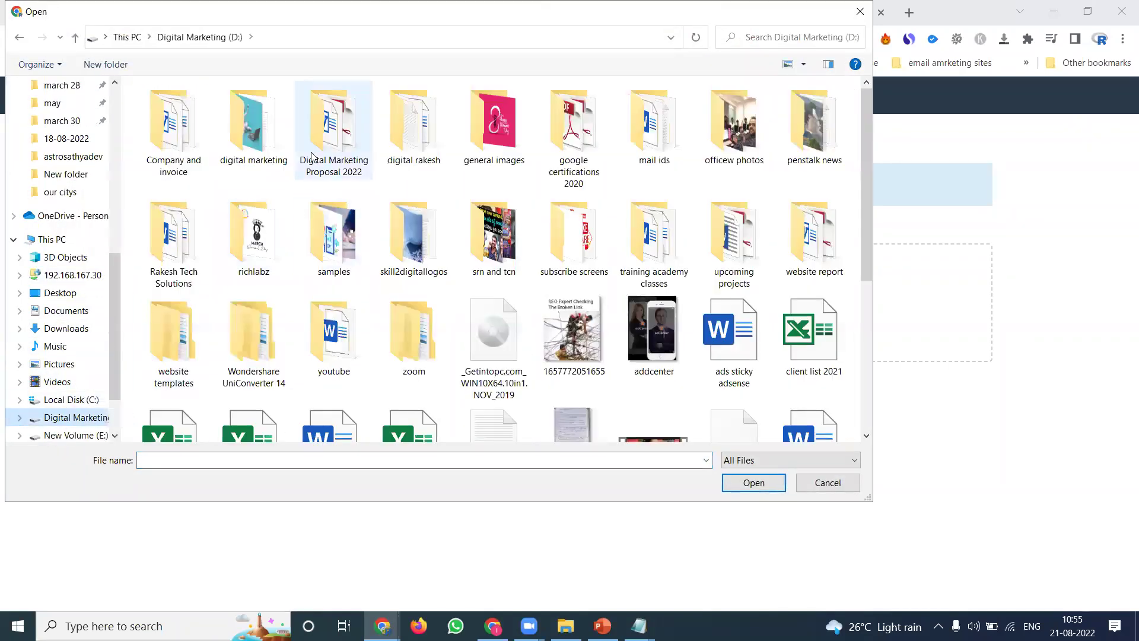
{"action": "scroll", "coordinate": [335, 155], "scroll_direction": "down", "scroll_amount": 3}
{"action": "scroll", "coordinate": [304, 156], "scroll_direction": "up", "scroll_amount": 3}
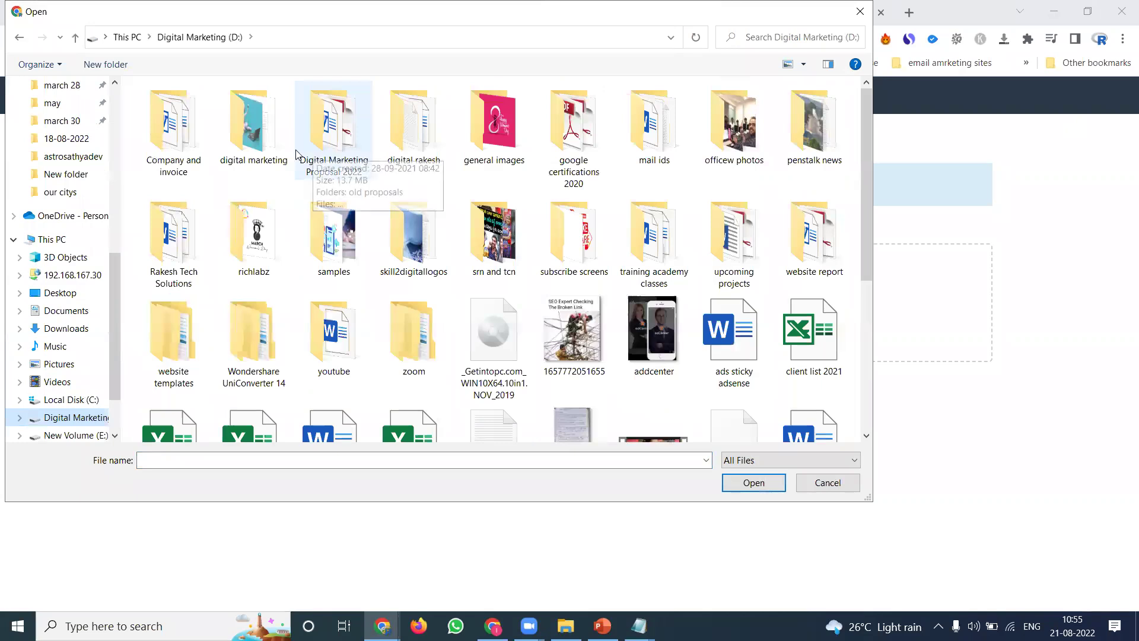
{"action": "double_click", "coordinate": [414, 134]}
{"action": "scroll", "coordinate": [441, 264], "scroll_direction": "down", "scroll_amount": 10}
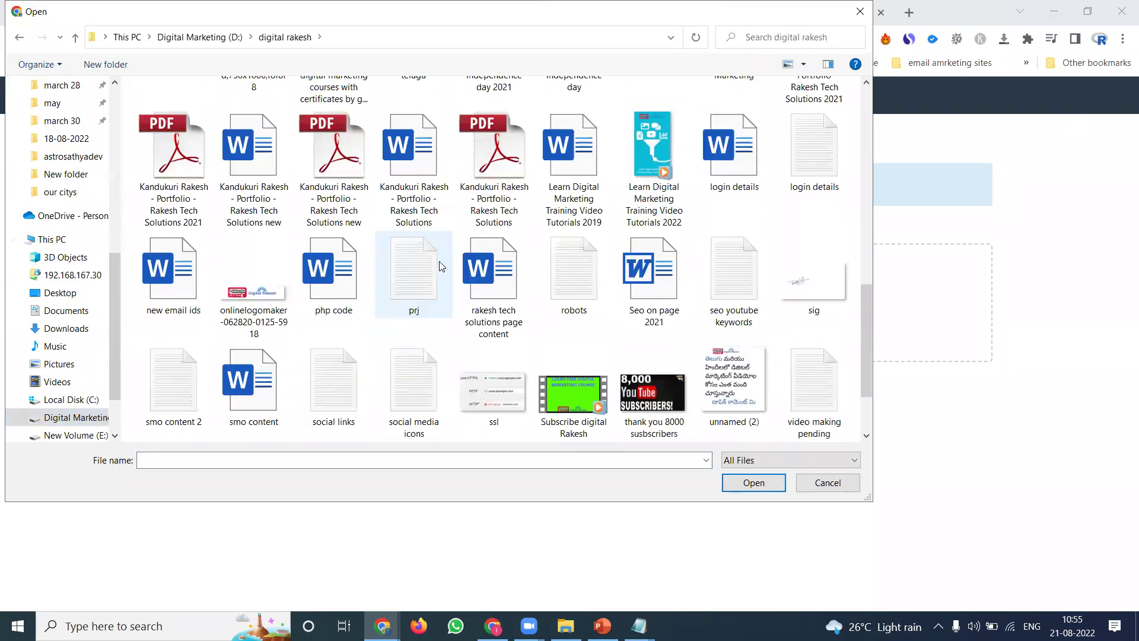
{"action": "scroll", "coordinate": [441, 267], "scroll_direction": "down", "scroll_amount": 2}
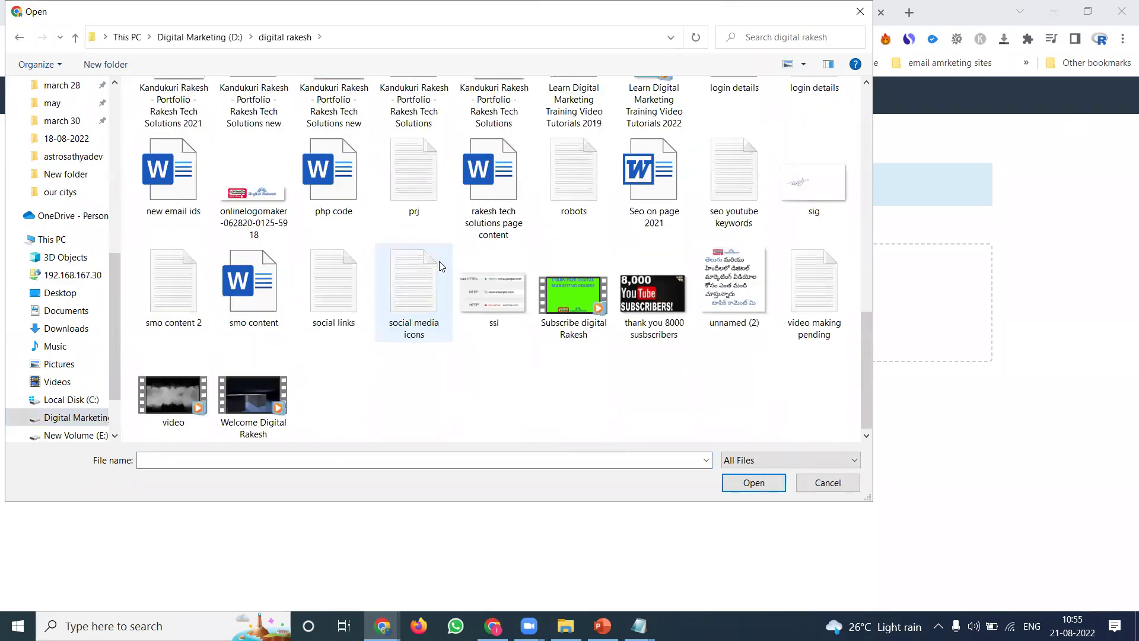
{"action": "double_click", "coordinate": [585, 225]}
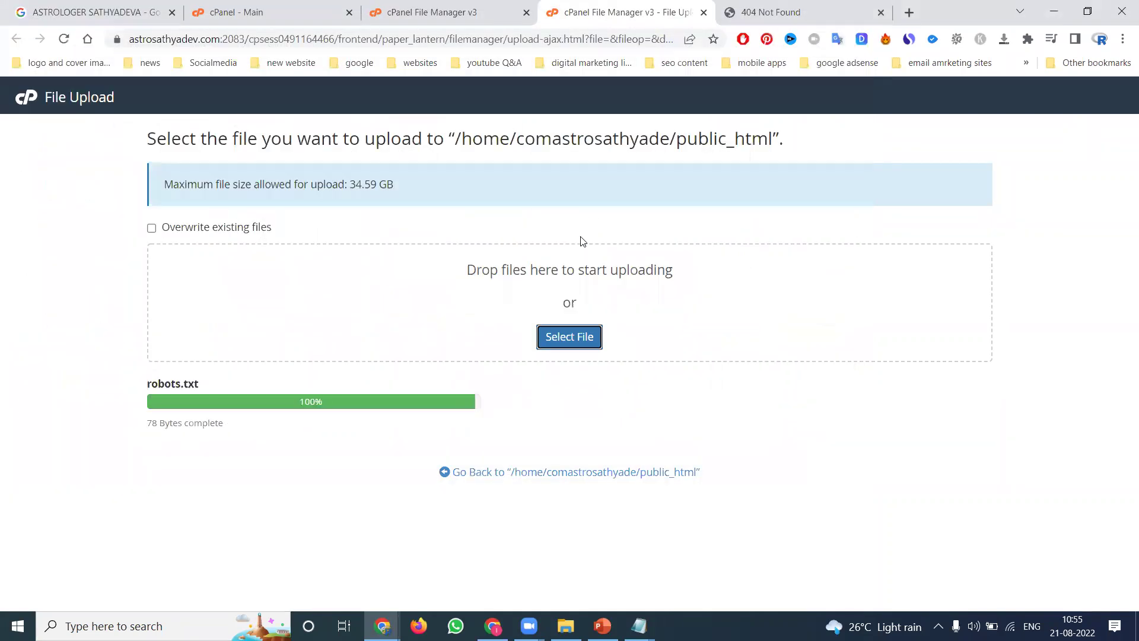
{"action": "left_click", "coordinate": [750, 4]}
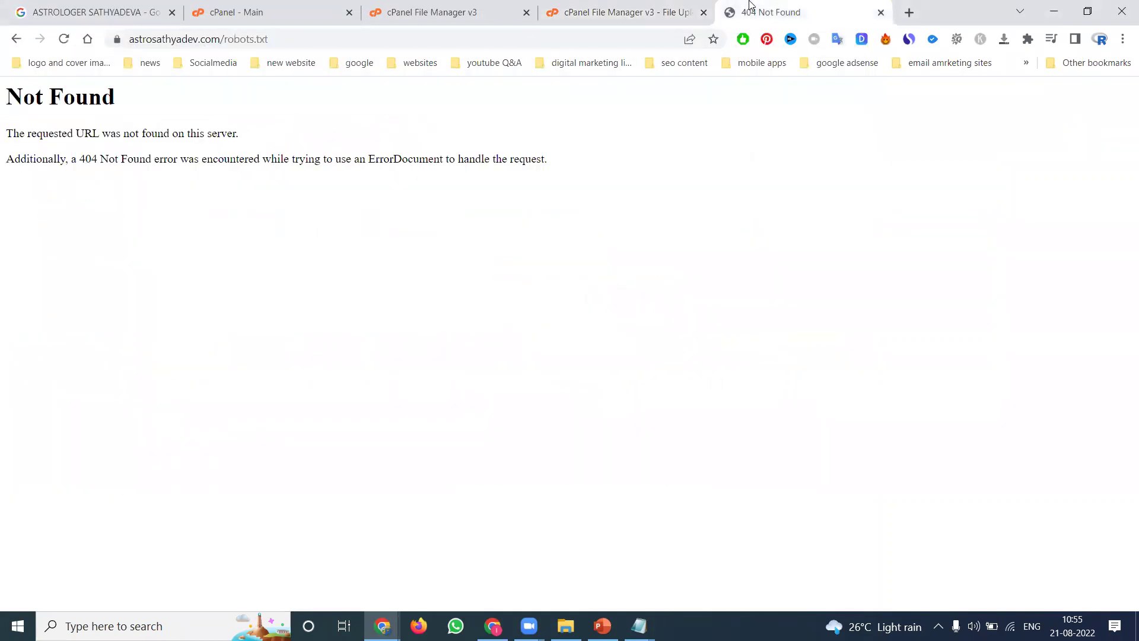
Step: Reload the live robots.txt address, which still shows 404
{"action": "left_click", "coordinate": [63, 38]}
{"action": "double_click", "coordinate": [179, 45]}
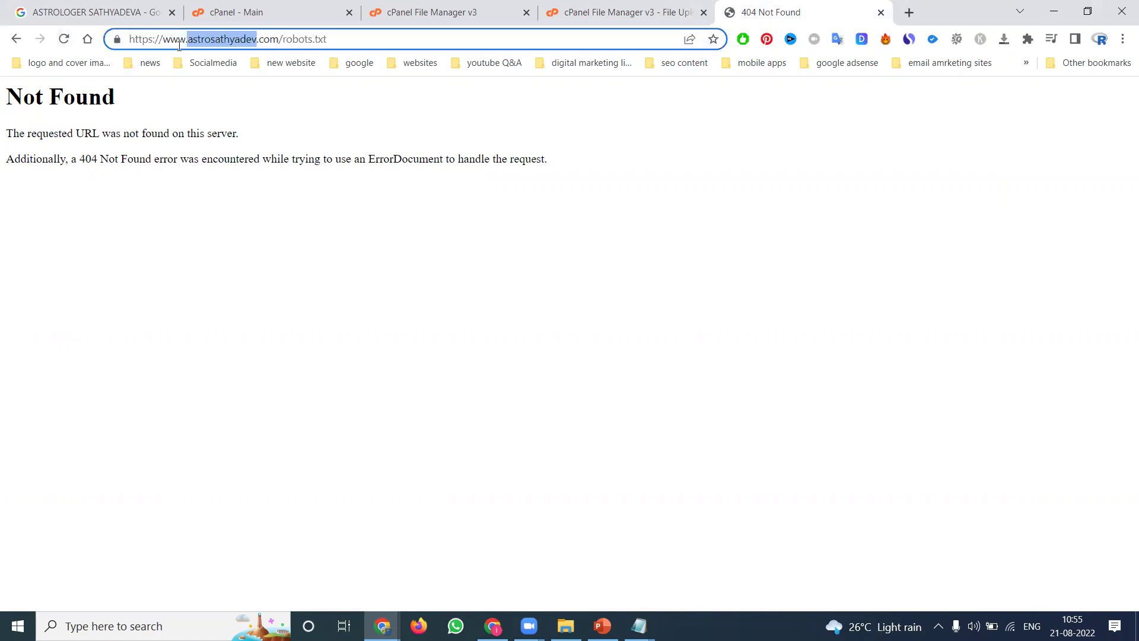
{"action": "key", "text": "Return"}
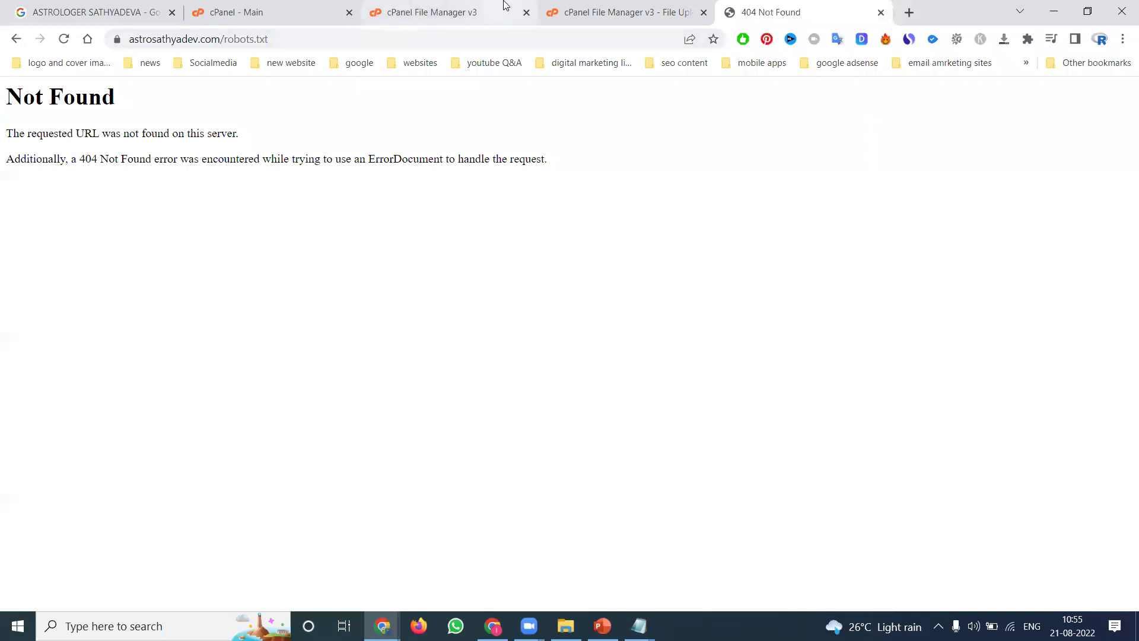
Step: Refresh the public_html listing and locate the uploaded 78-byte robots.txt
{"action": "left_click", "coordinate": [571, 11]}
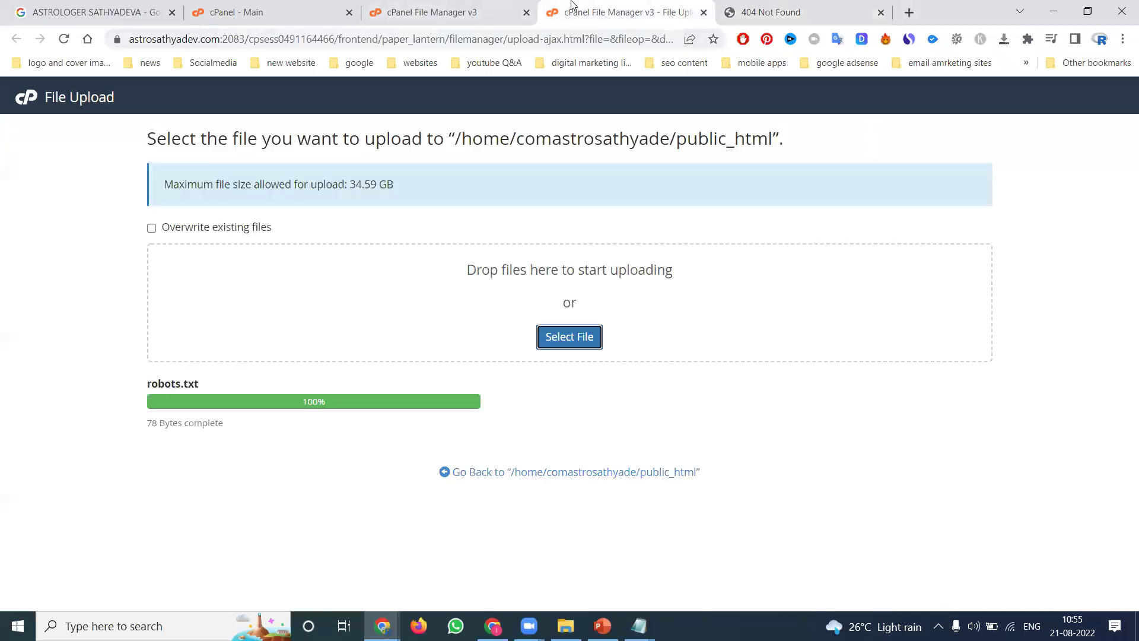
{"action": "left_click", "coordinate": [482, 9]}
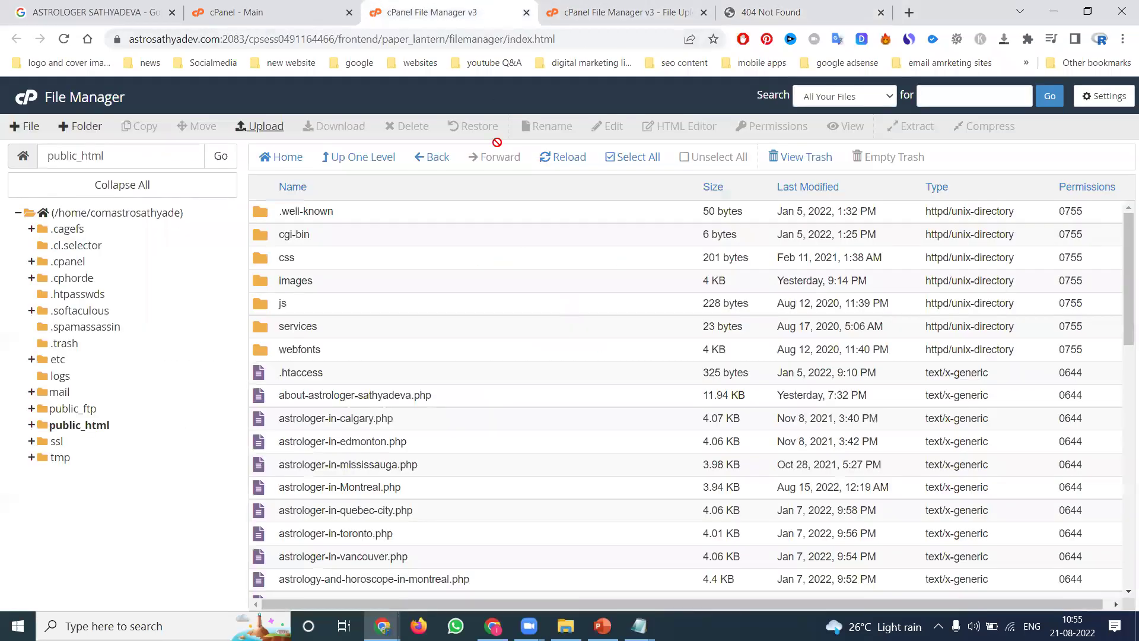
{"action": "left_click", "coordinate": [552, 156]}
{"action": "scroll", "coordinate": [526, 292], "scroll_direction": "down", "scroll_amount": 9}
{"action": "scroll", "coordinate": [527, 292], "scroll_direction": "down", "scroll_amount": 4}
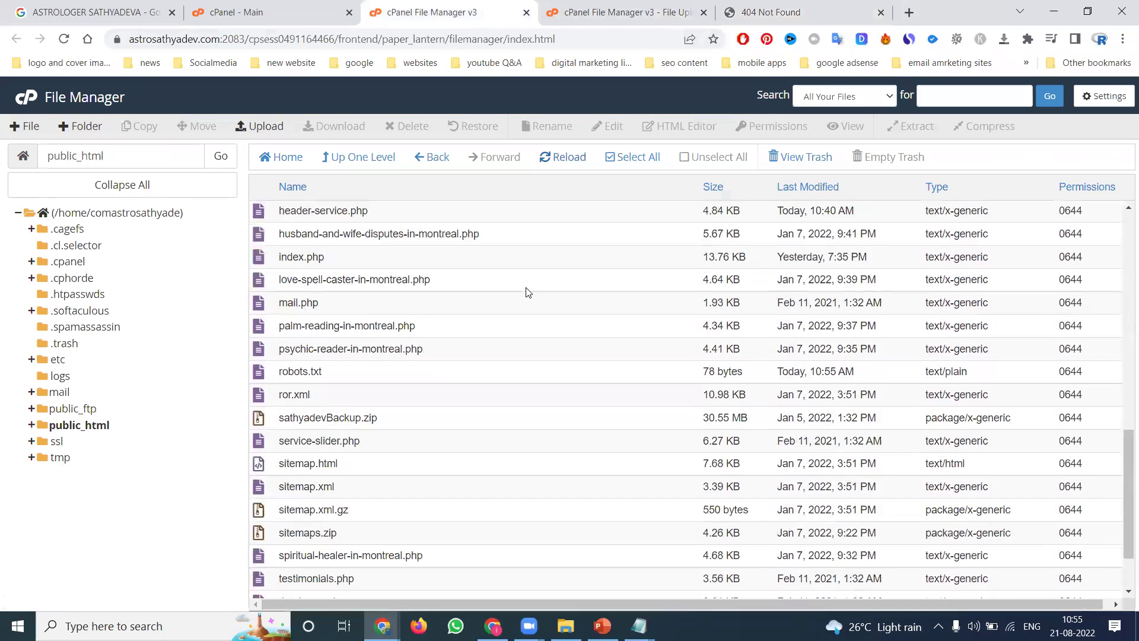
{"action": "double_click", "coordinate": [310, 371]}
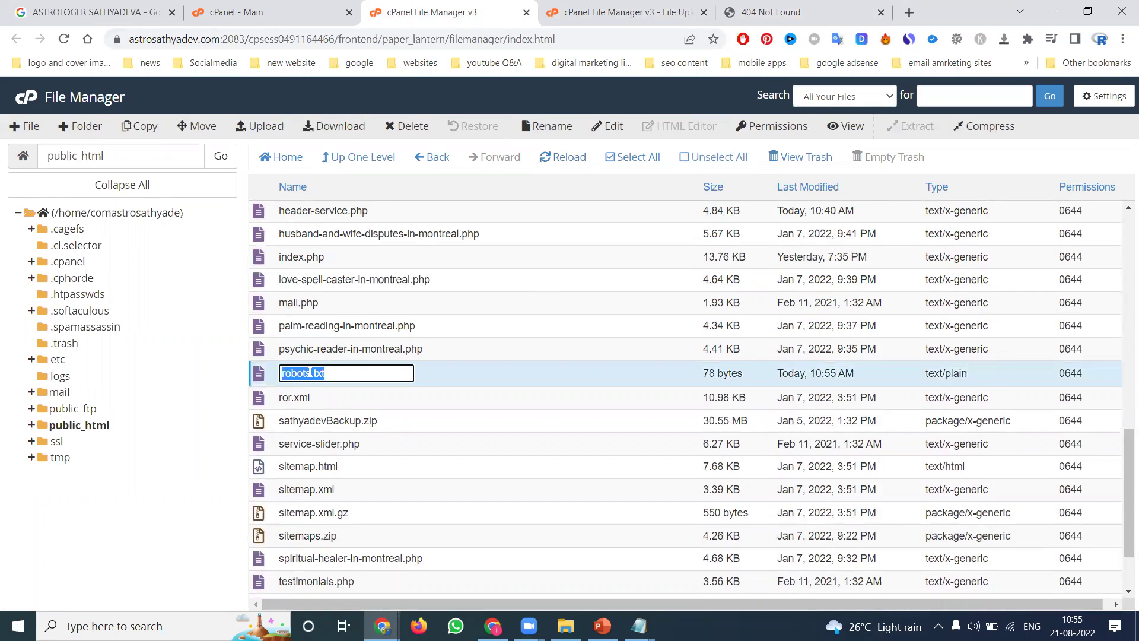
Step: Re-submit the astrosathyadev.com/robots.txt address, still returning 404
{"action": "left_click", "coordinate": [771, 12]}
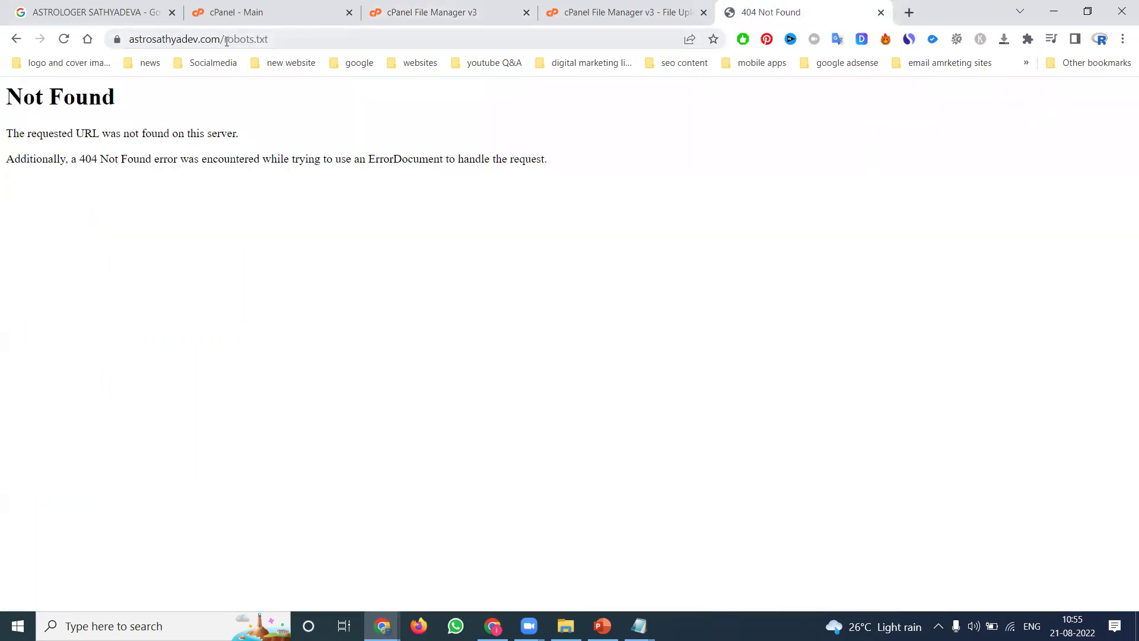
{"action": "left_click_drag", "start_coordinate": [227, 41], "coordinate": [323, 38]}
{"action": "key", "text": "Return"}
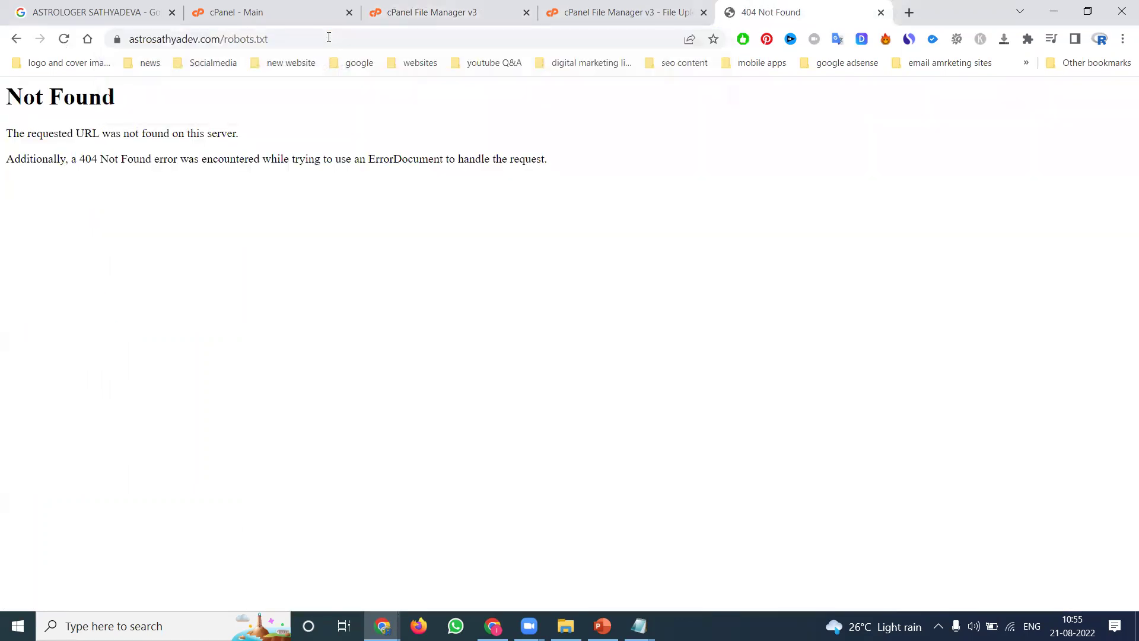
{"action": "left_click", "coordinate": [214, 39]}
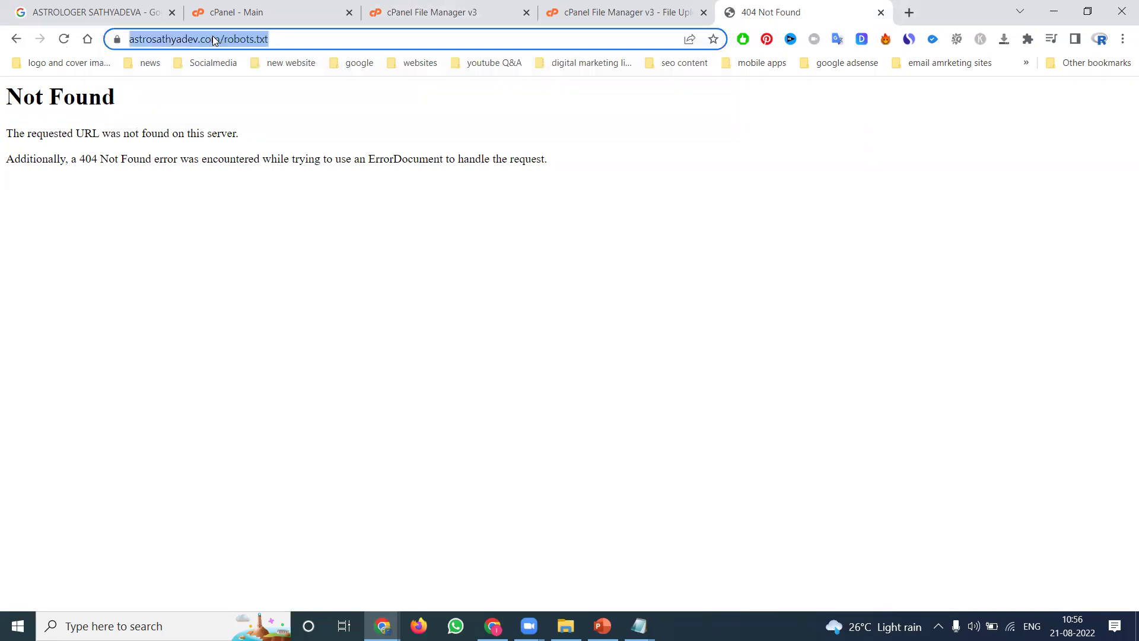
{"action": "key", "text": "Return"}
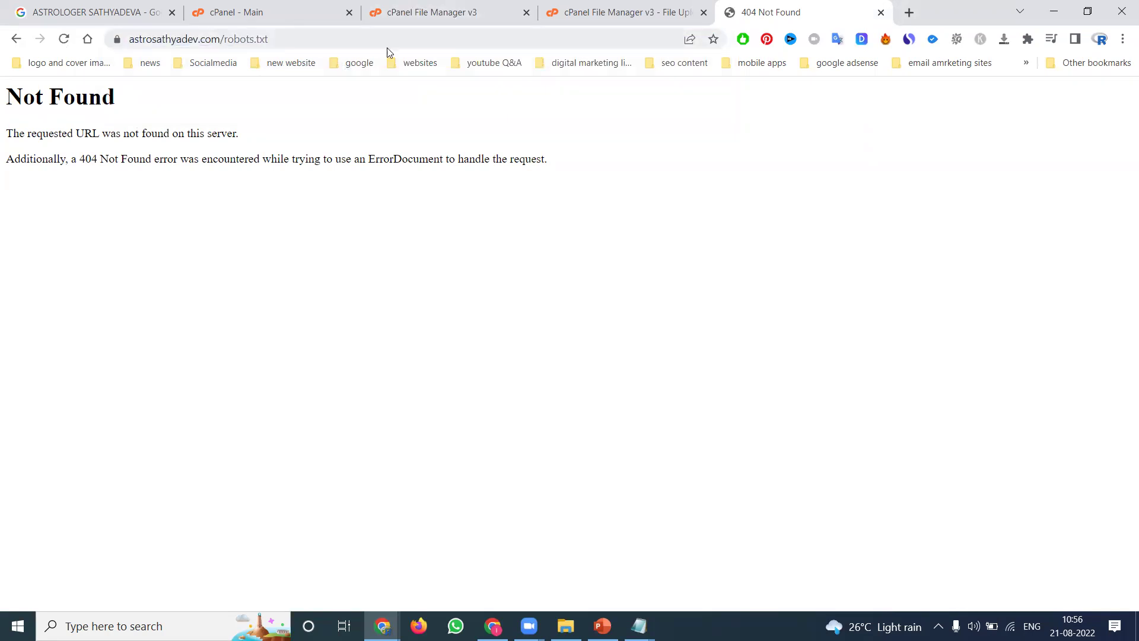
Step: Check the finished upload and the file list, then go to the cPanel dashboard
{"action": "left_click", "coordinate": [570, 17]}
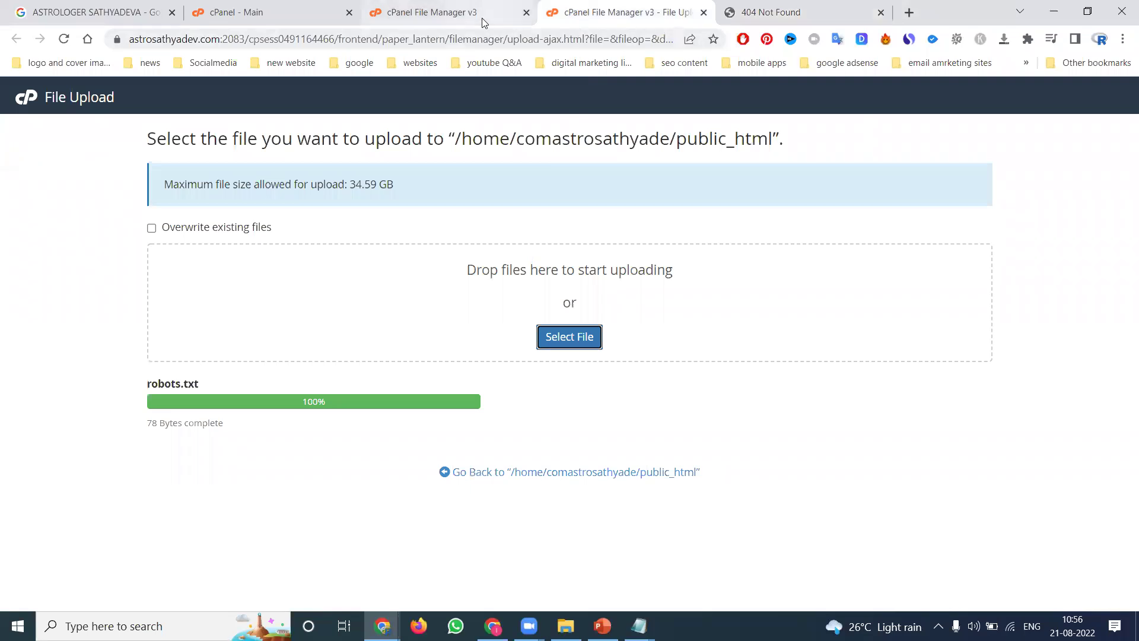
{"action": "left_click", "coordinate": [402, 11]}
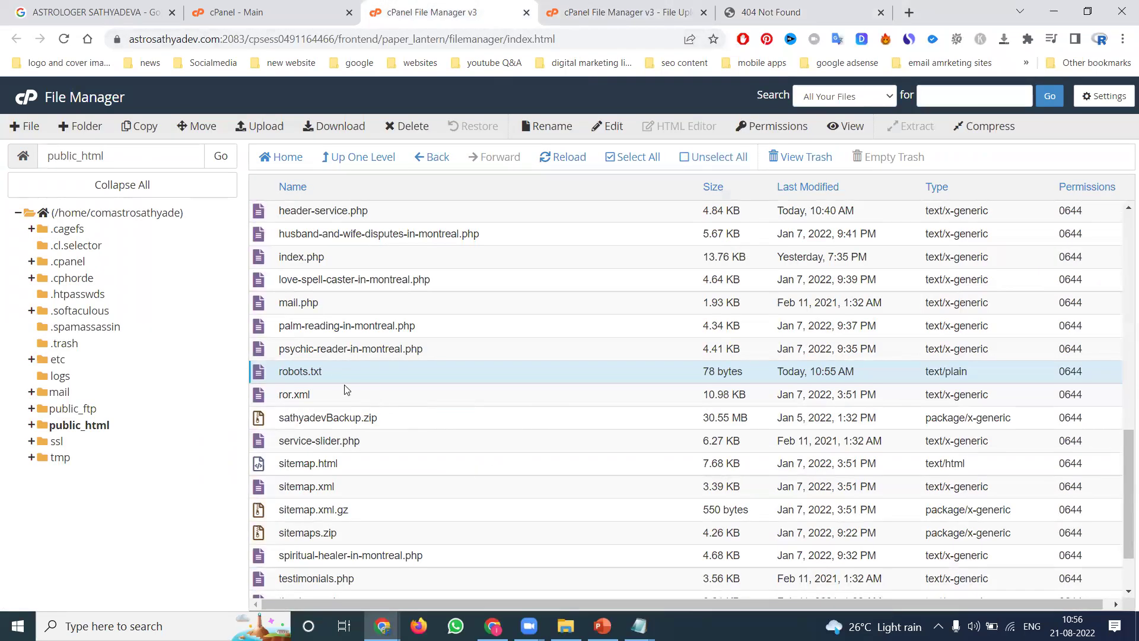
{"action": "left_click", "coordinate": [744, 5]}
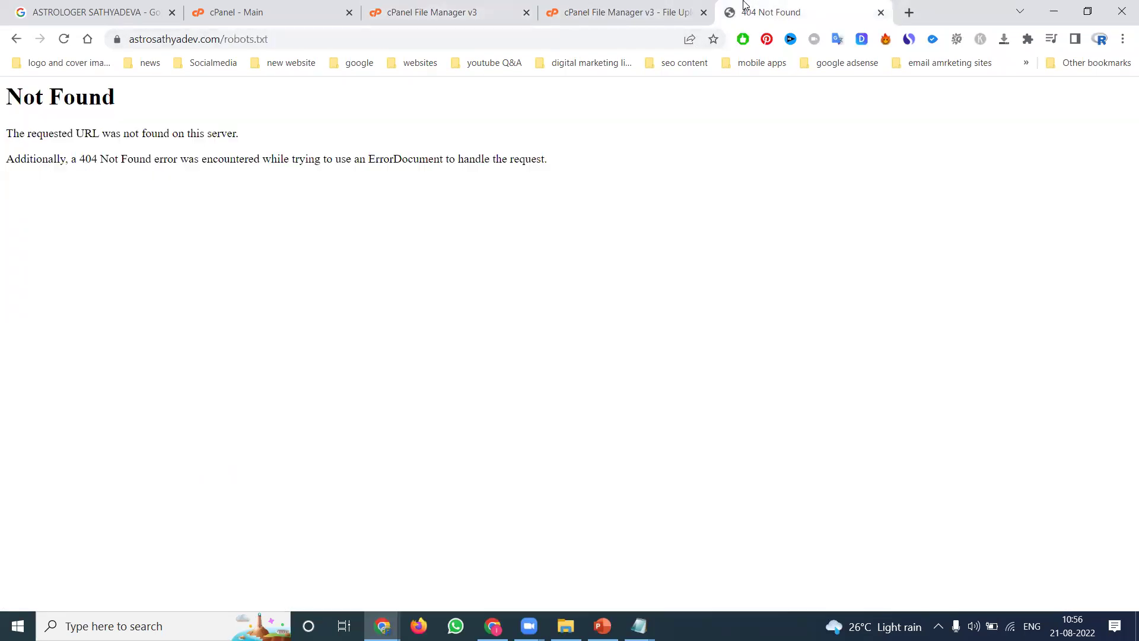
{"action": "left_click", "coordinate": [306, 7]}
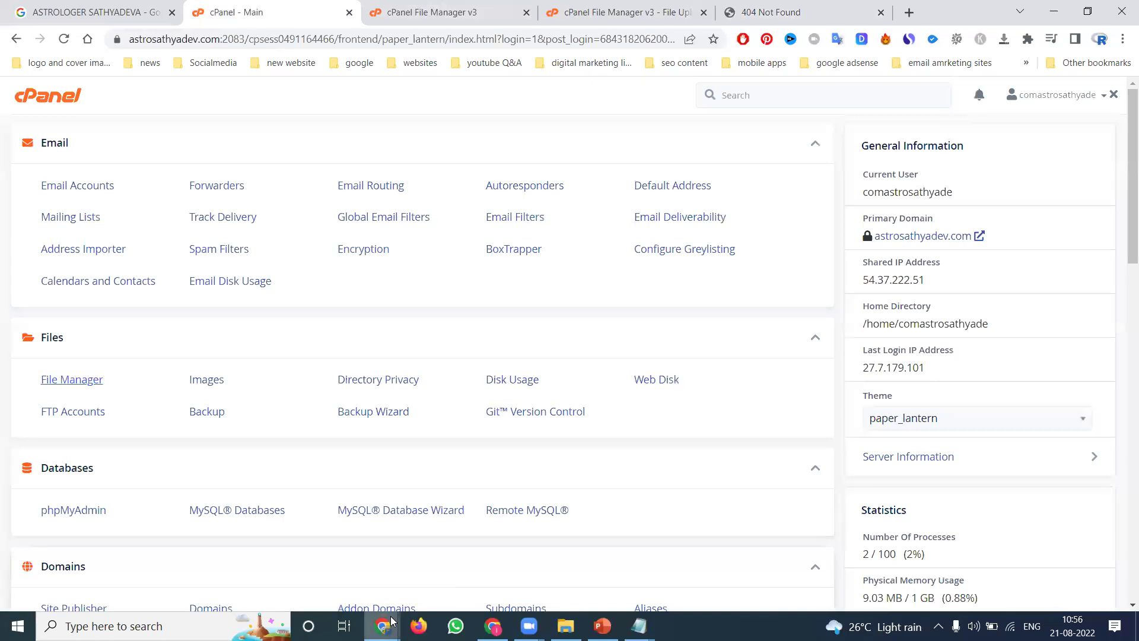
Step: Open rakeshtechsolutions.com/robots.txt in the other Chrome window as a reference
{"action": "mouse_move", "coordinate": [383, 626]}
{"action": "left_click", "coordinate": [296, 551]}
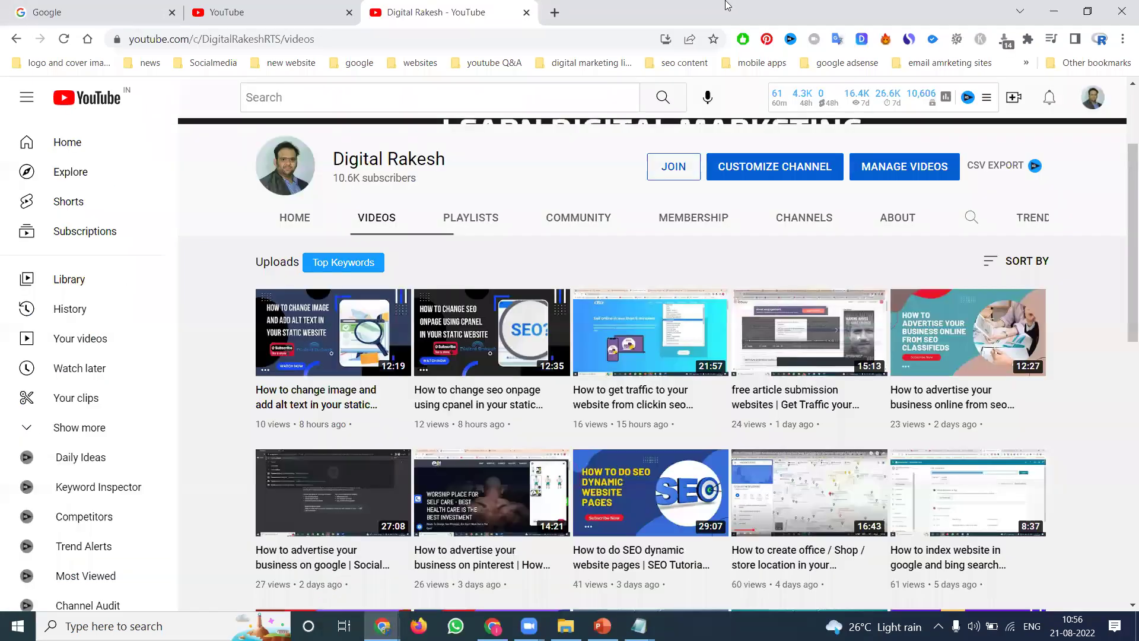
{"action": "left_click", "coordinate": [555, 13]}
{"action": "type", "text": "rakeshtechsolutions.com"}
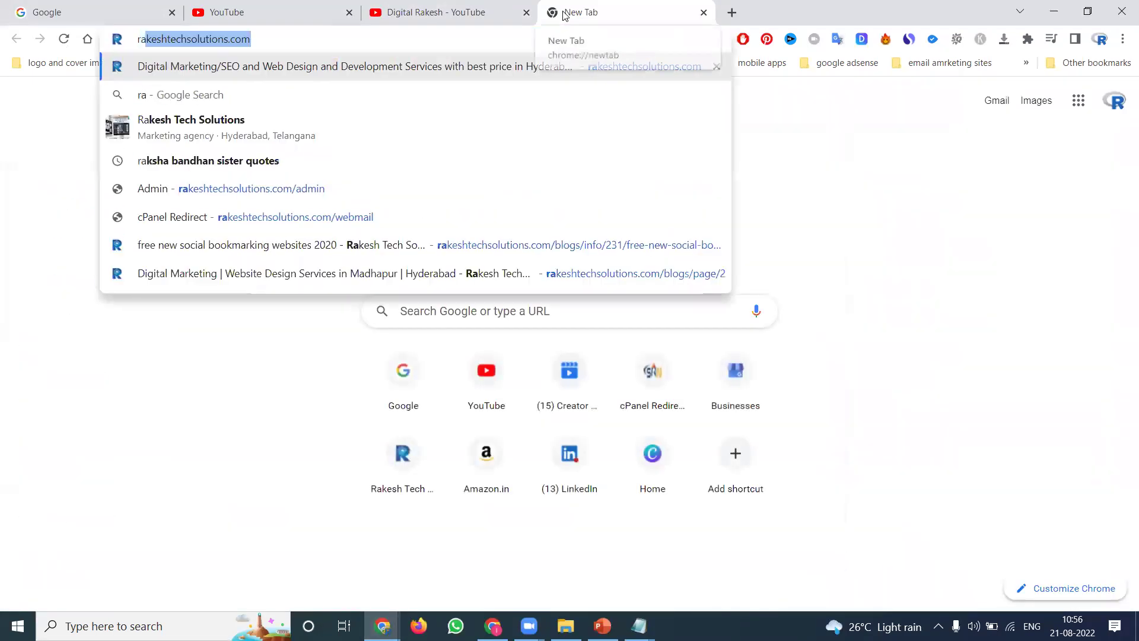
{"action": "type", "text": "/robo"}
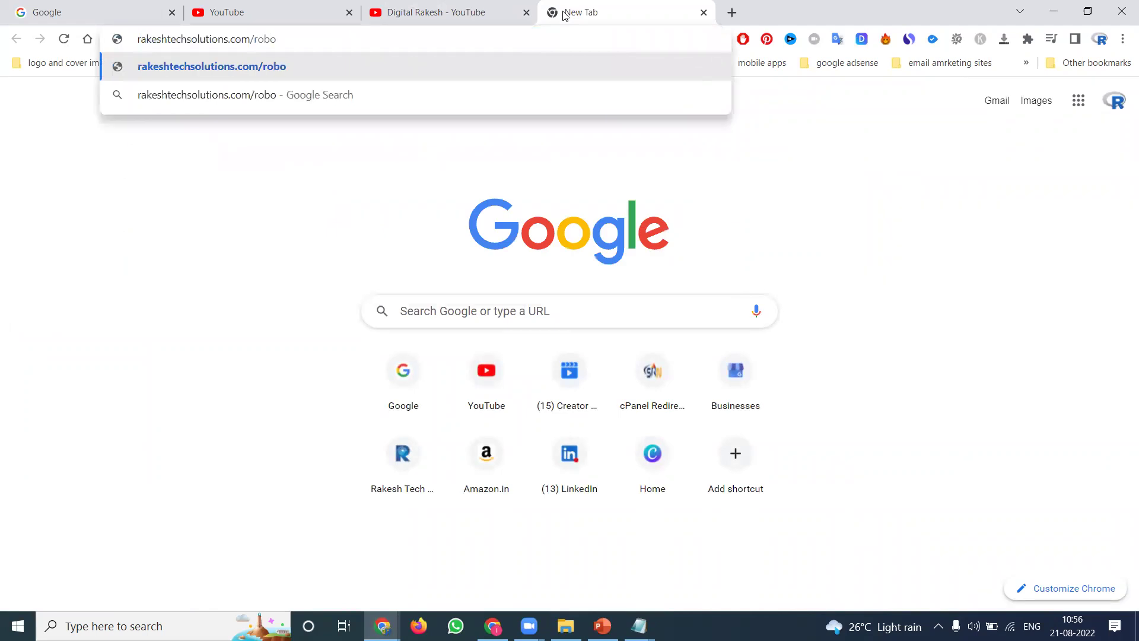
{"action": "type", "text": "ts.txt"}
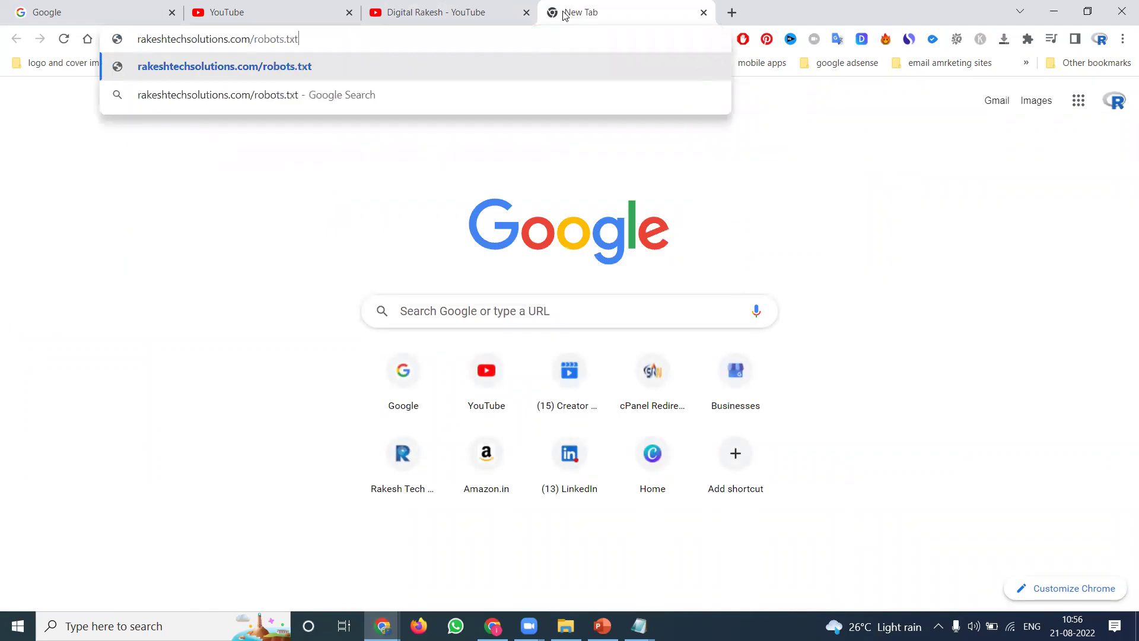
{"action": "key", "text": "Return"}
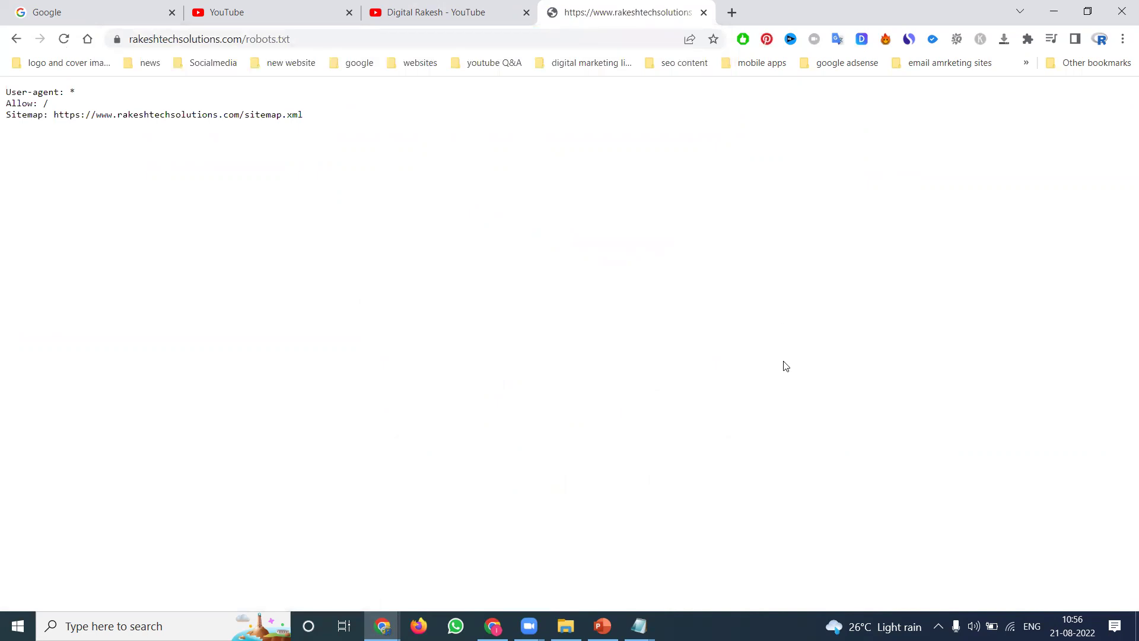
{"action": "scroll", "coordinate": [763, 377], "scroll_direction": "up", "scroll_amount": 7}
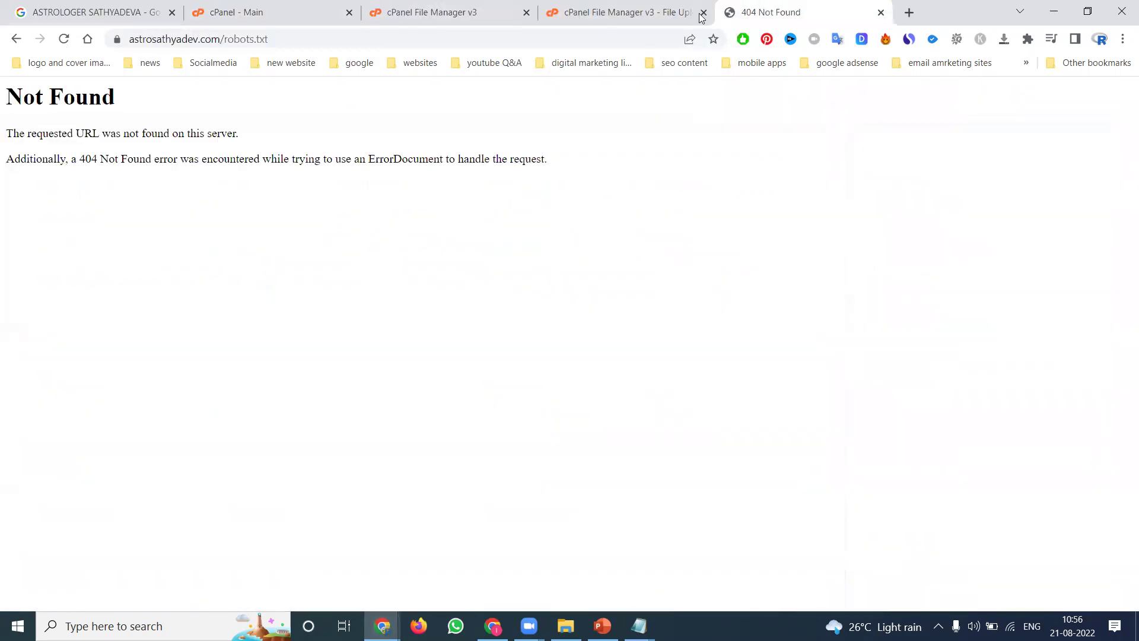
Step: Reload astrosathyadev.com/robots.txt to show User-agent: *, Allow: / and the Sitemap URL
{"action": "left_click", "coordinate": [63, 39]}
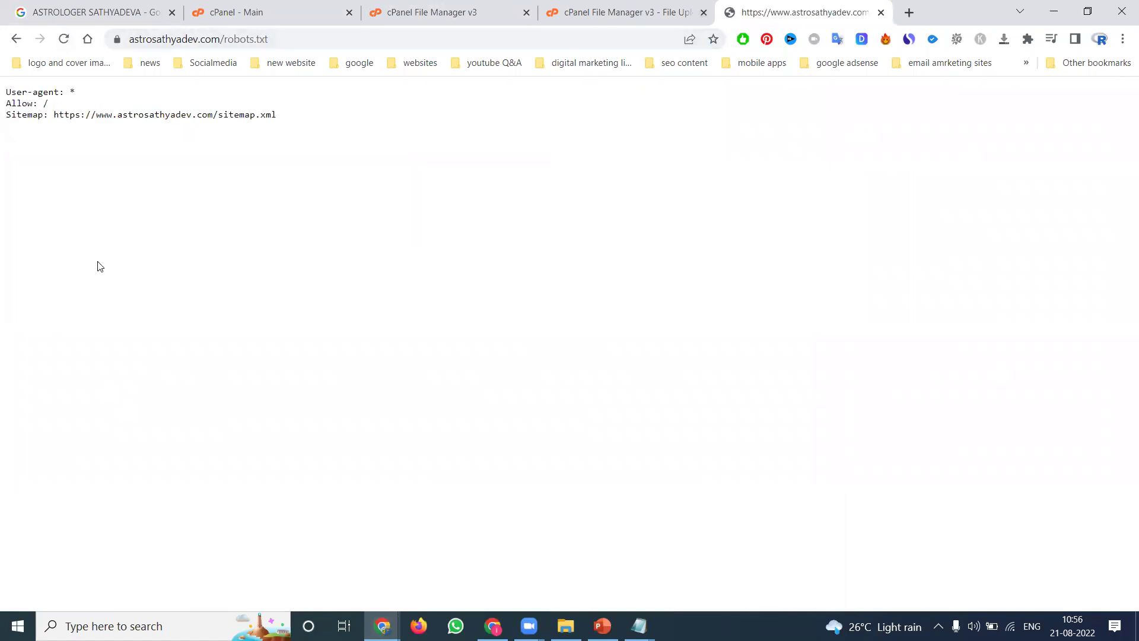
{"action": "scroll", "coordinate": [99, 266], "scroll_direction": "up", "scroll_amount": 6}
{"action": "scroll", "coordinate": [166, 246], "scroll_direction": "up", "scroll_amount": 2}
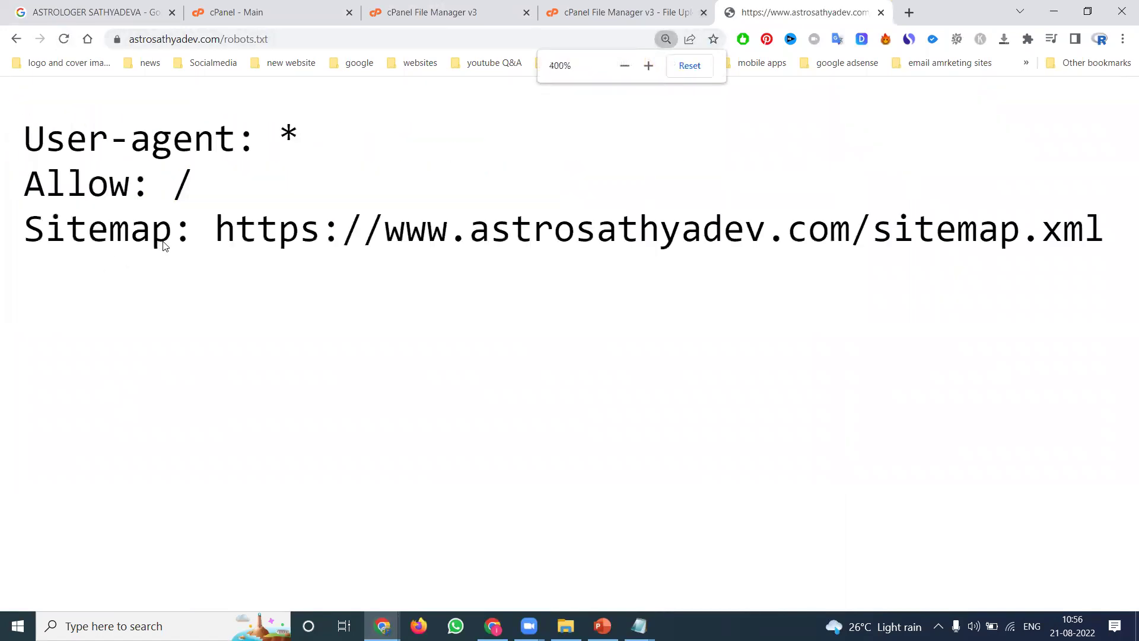
{"action": "scroll", "coordinate": [282, 258], "scroll_direction": "down", "scroll_amount": 1}
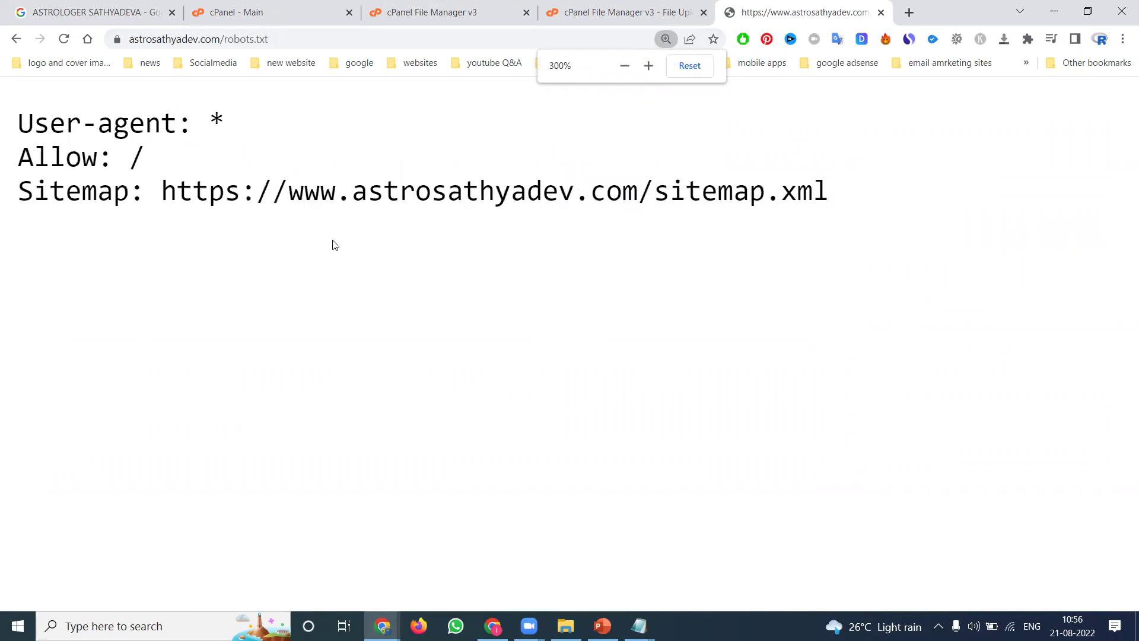
{"action": "left_click_drag", "start_coordinate": [161, 192], "coordinate": [836, 191]}
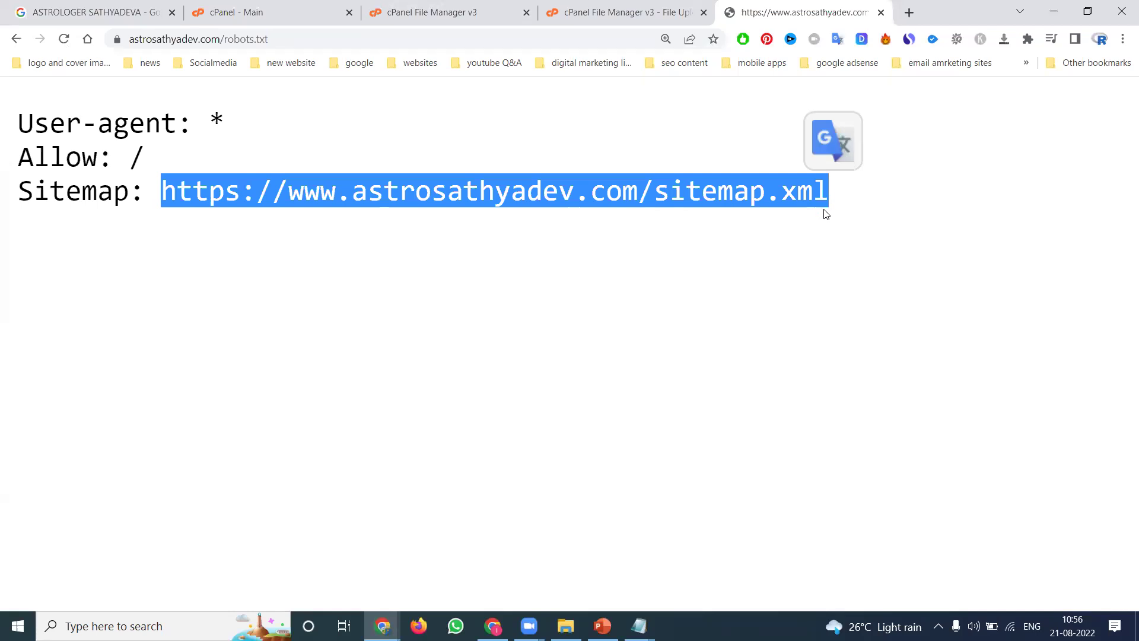
{"action": "left_click", "coordinate": [383, 626]}
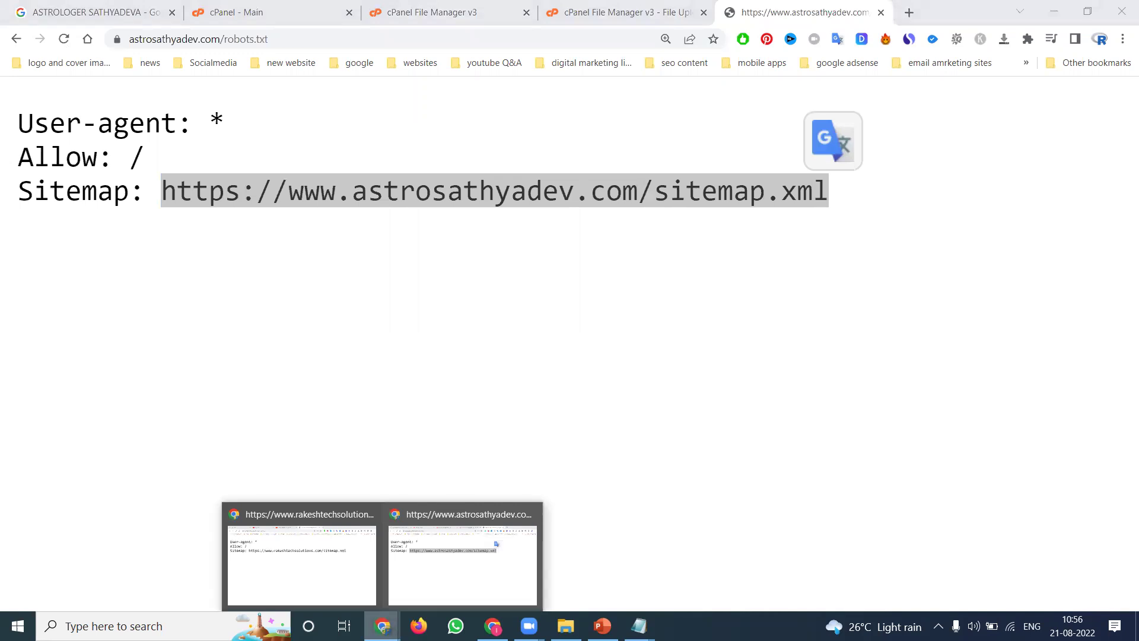
Step: Switch to the other Chrome window and open the YouTube channel's Videos page tab
{"action": "left_click", "coordinate": [364, 593]}
{"action": "left_click", "coordinate": [418, 18]}
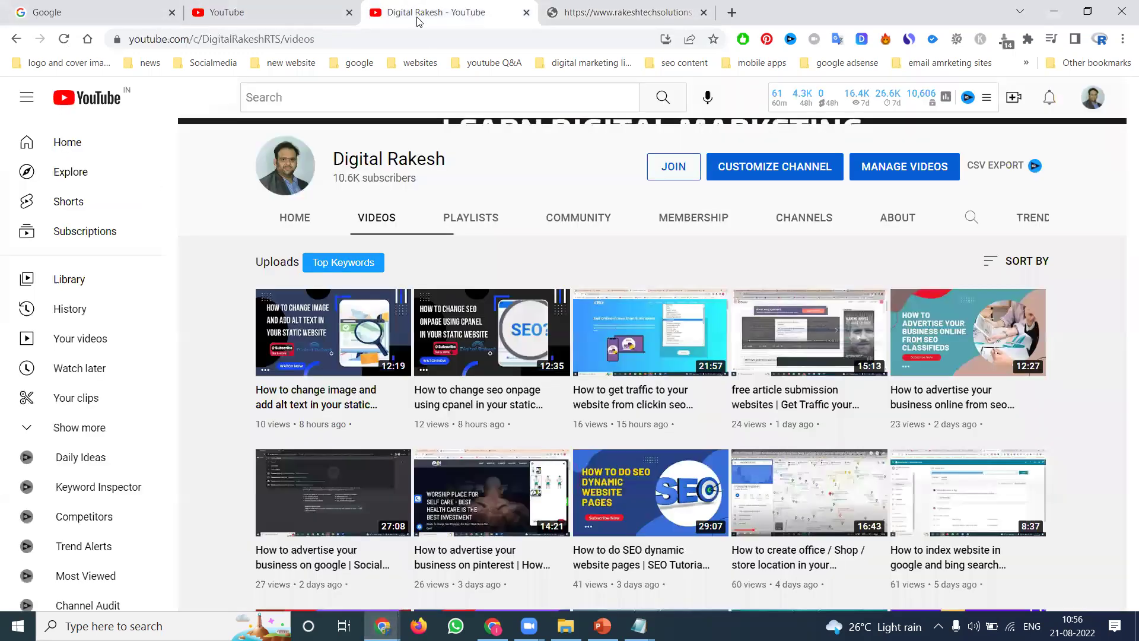